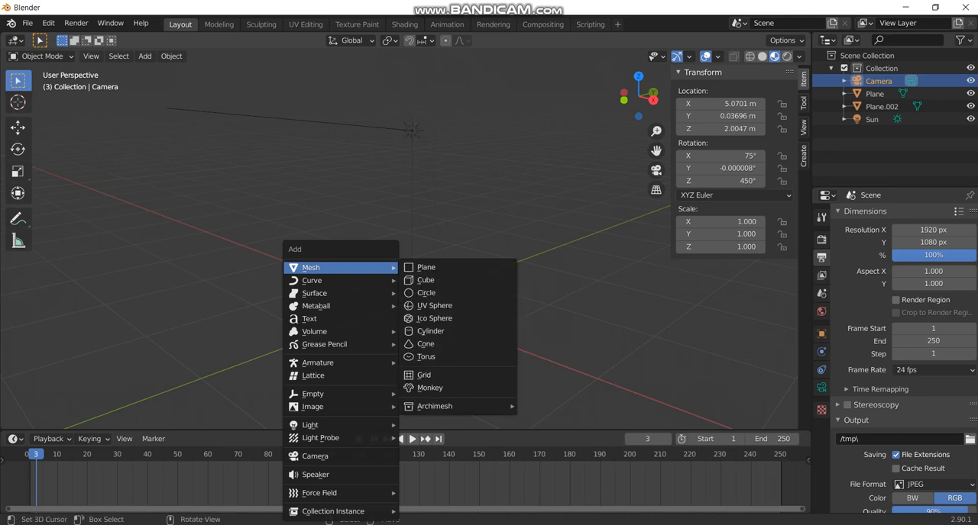
Add an Archimesh Room mesh to the scene as a wall.
{"action": "mouse_move", "coordinate": [458, 407]}
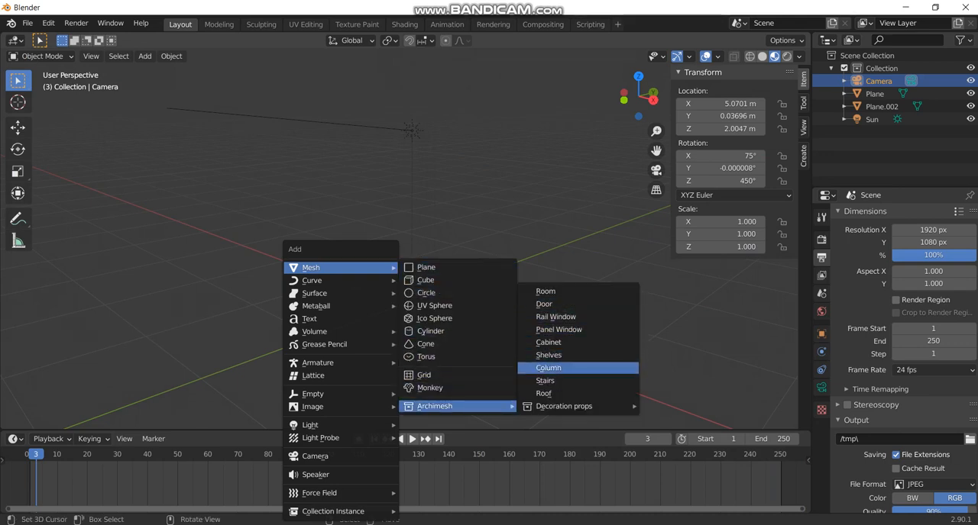
{"action": "mouse_move", "coordinate": [565, 407]}
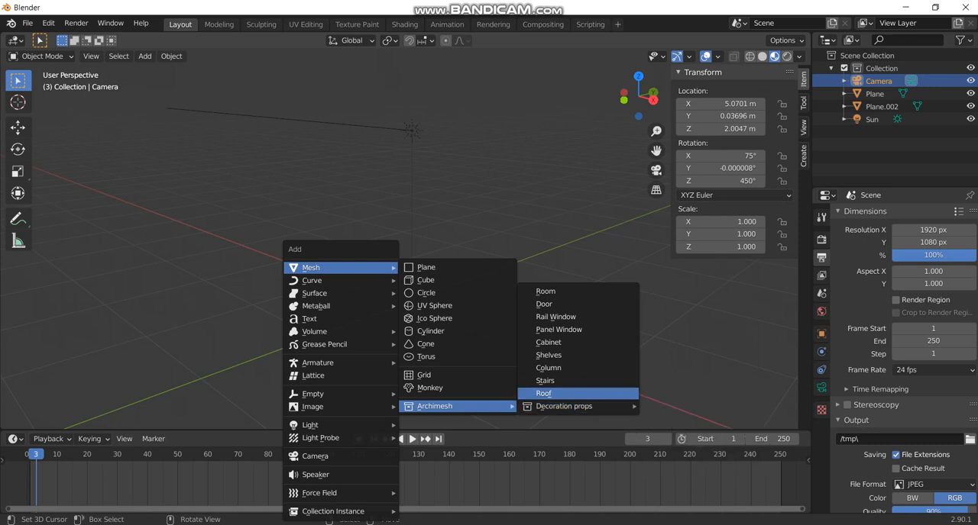
{"action": "left_click", "coordinate": [545, 291]}
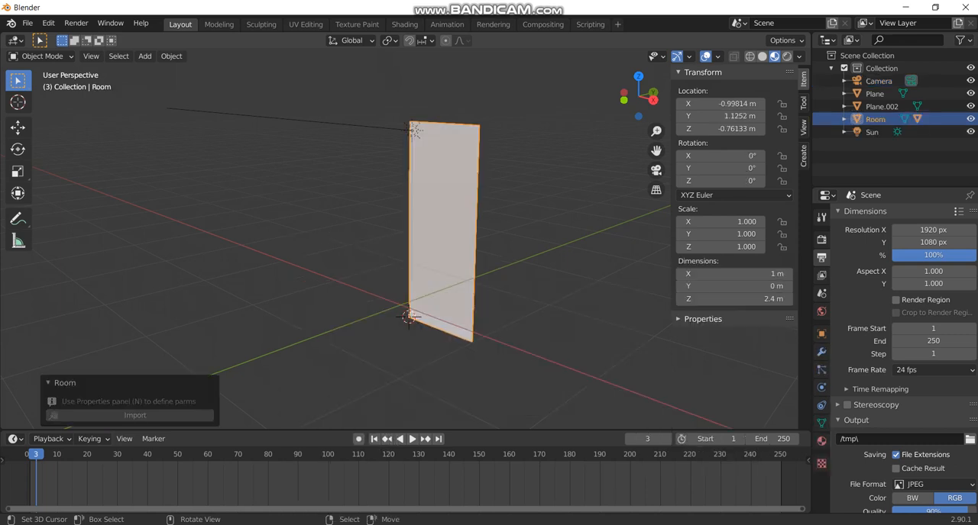
{"action": "key", "text": "Tab"}
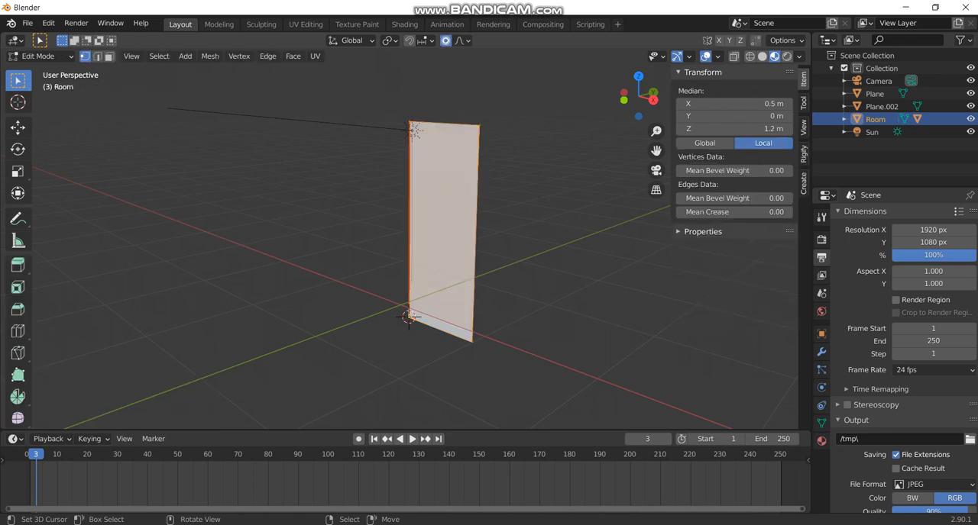
{"action": "key", "text": "g"}
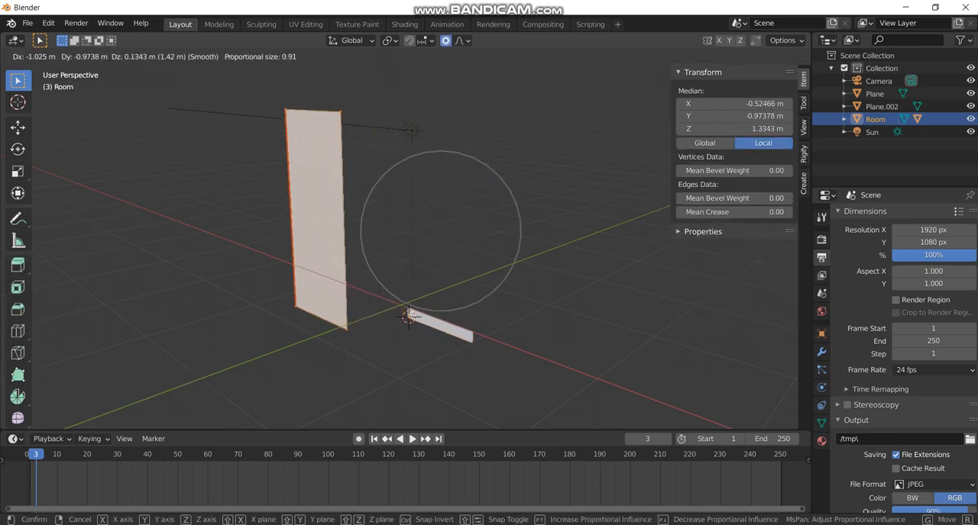
{"action": "key", "text": "Escape"}
{"action": "key", "text": "Tab"}
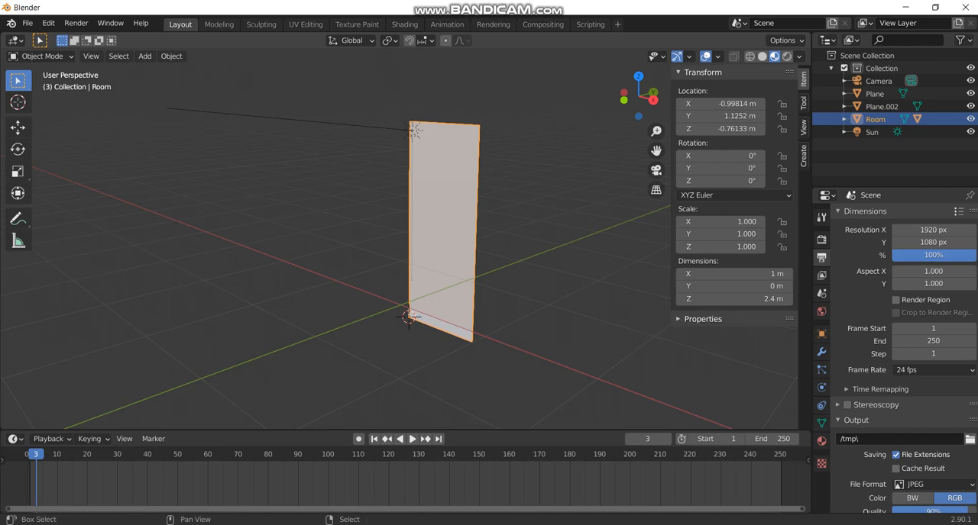
Duplicate the room wall and offset the copy about 0.99 m along its local X axis, extending the wall.
{"action": "key", "text": "shift+d"}
{"action": "key", "text": "y"}
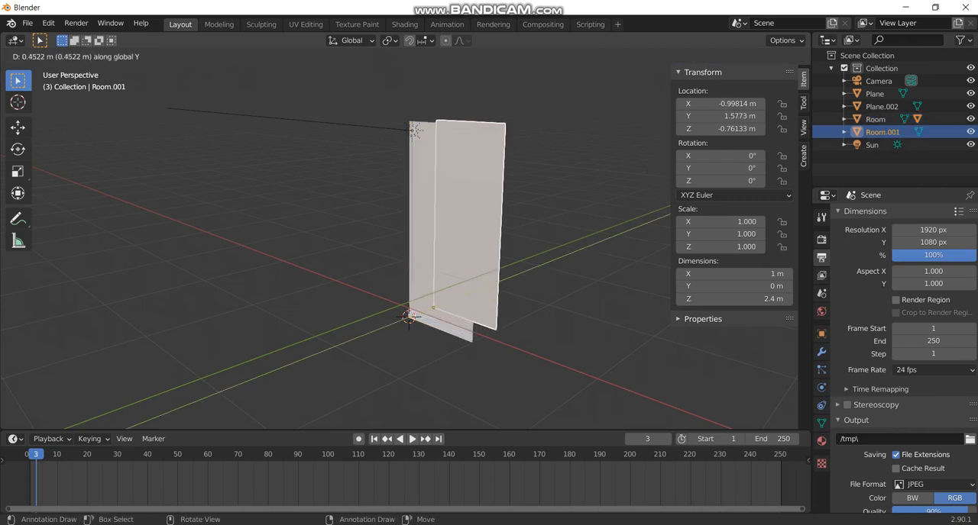
{"action": "key", "text": "y"}
{"action": "key", "text": "y"}
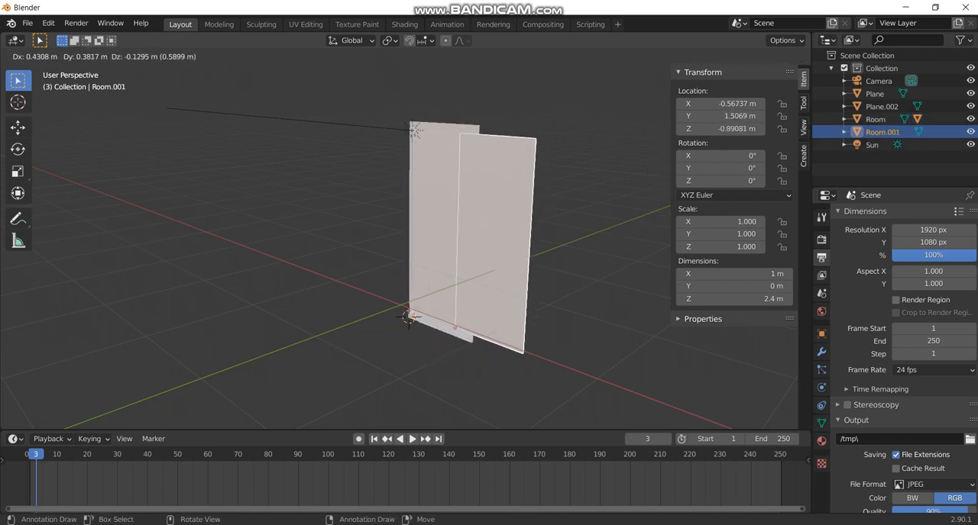
{"action": "key", "text": "y"}
{"action": "key", "text": "y"}
{"action": "key", "text": "x"}
{"action": "key", "text": "x"}
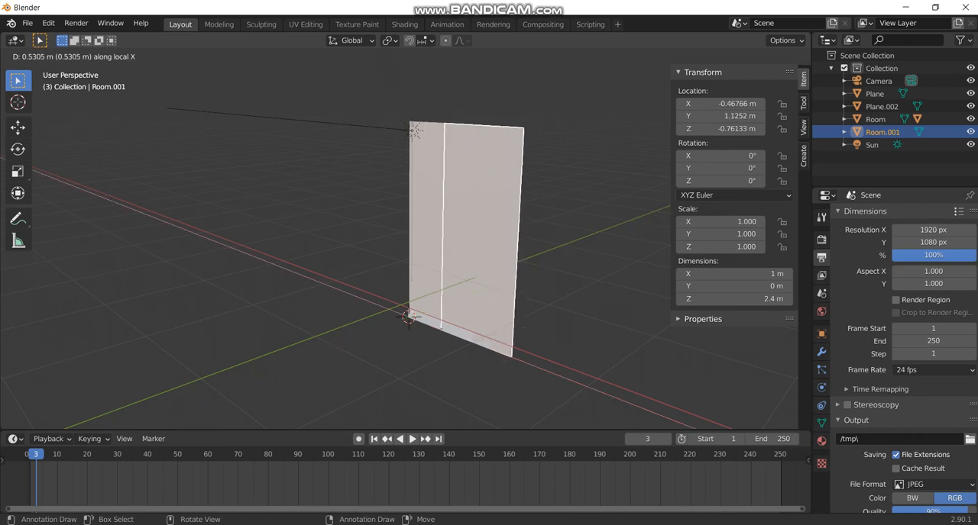
{"action": "key", "text": "Return"}
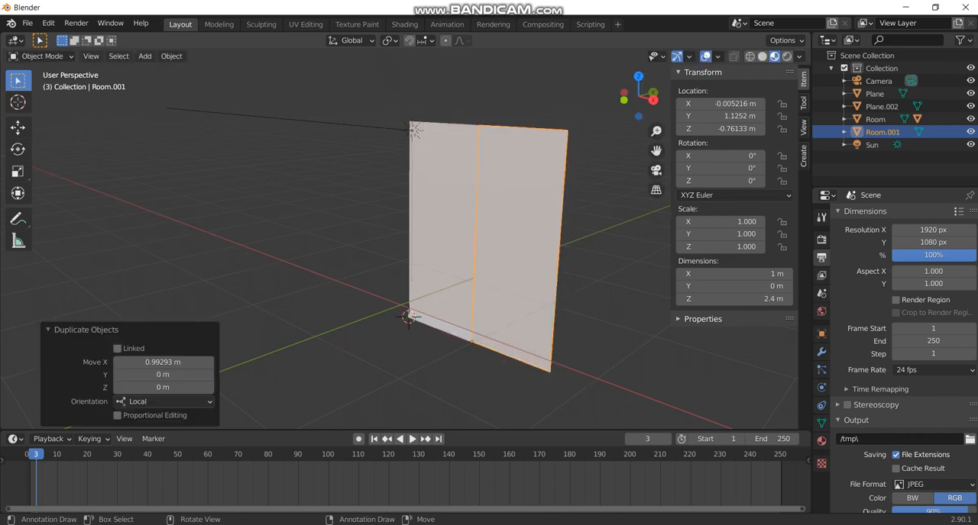
{"action": "key", "text": "Tab"}
{"action": "key", "text": "Tab"}
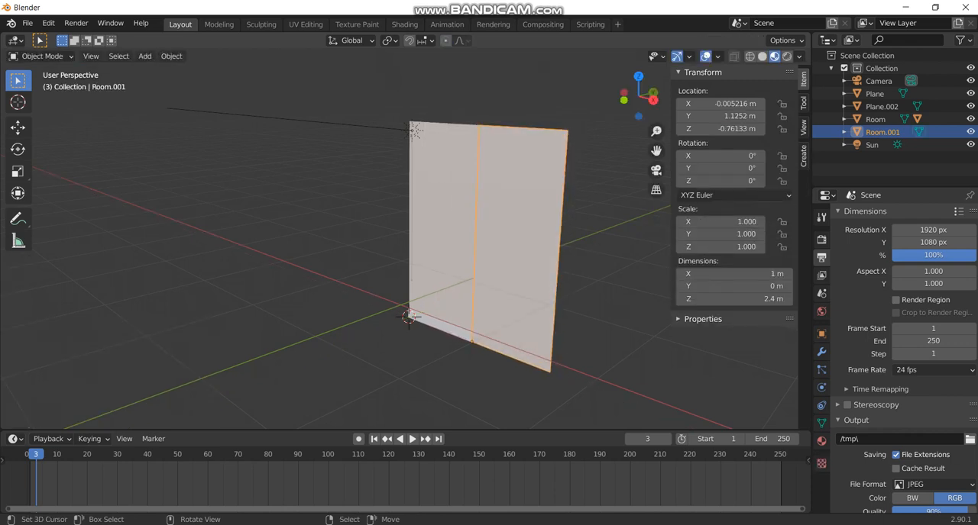
Deselect everything and add an Archimesh Door in the empty area beside the wall, toward negative X.
{"action": "key", "text": "alt+a"}
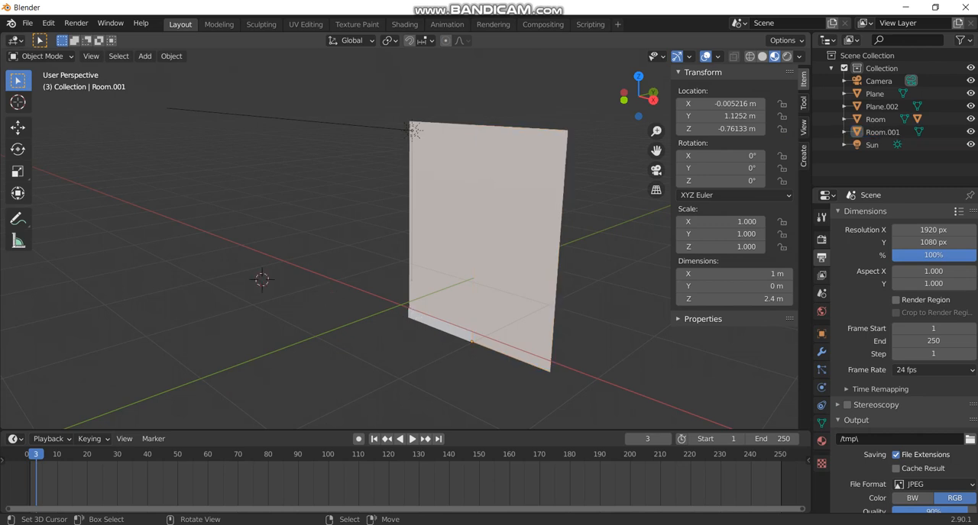
{"action": "key", "text": "shift+a"}
{"action": "mouse_move", "coordinate": [183, 211]}
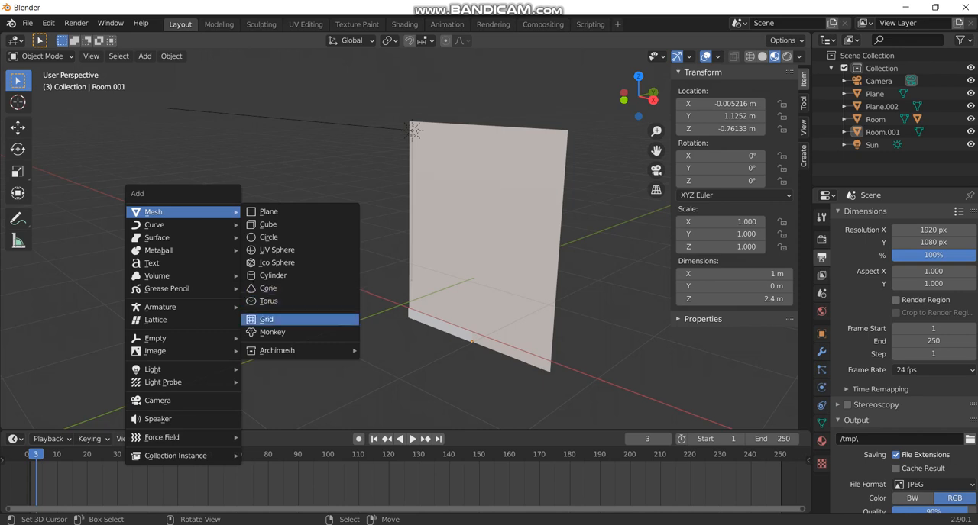
{"action": "mouse_move", "coordinate": [298, 350]}
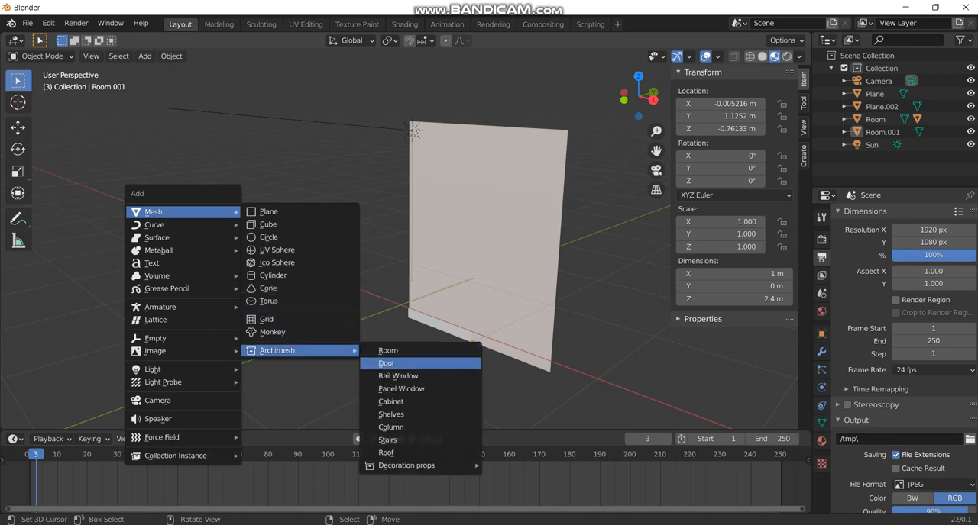
{"action": "left_click", "coordinate": [386, 364]}
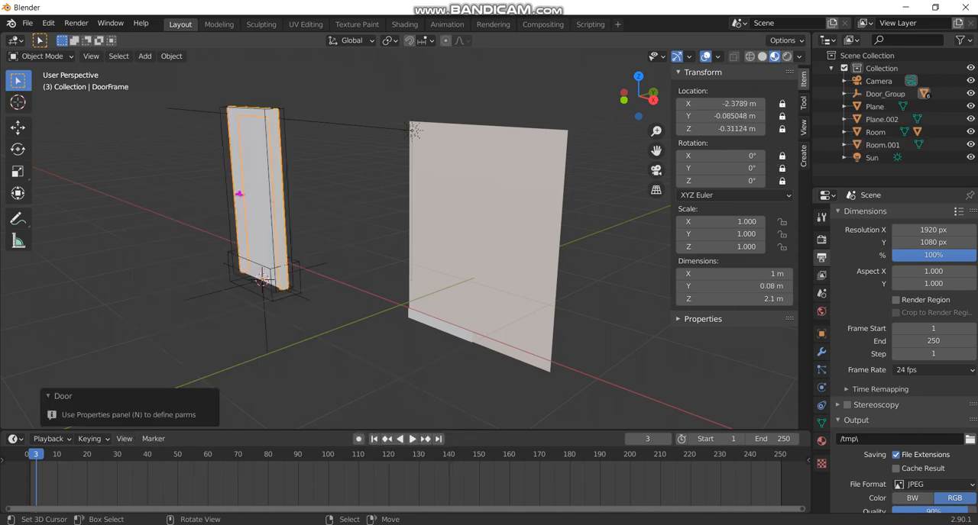
Rotate the whole door group about 44.7° around Z and move it horizontally about 0.90 m in X and 0.77 m in Y.
{"action": "right_click", "coordinate": [268, 322]}
{"action": "key", "text": "r"}
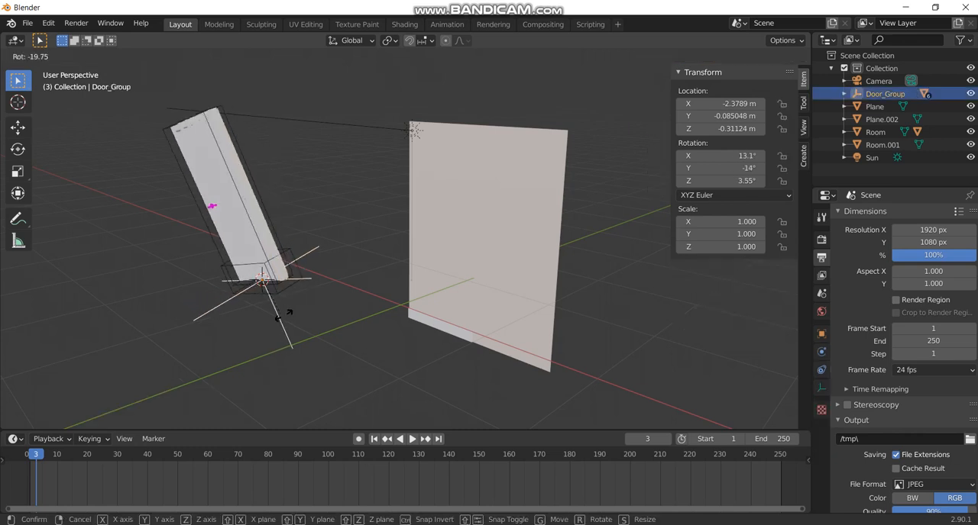
{"action": "key", "text": "z"}
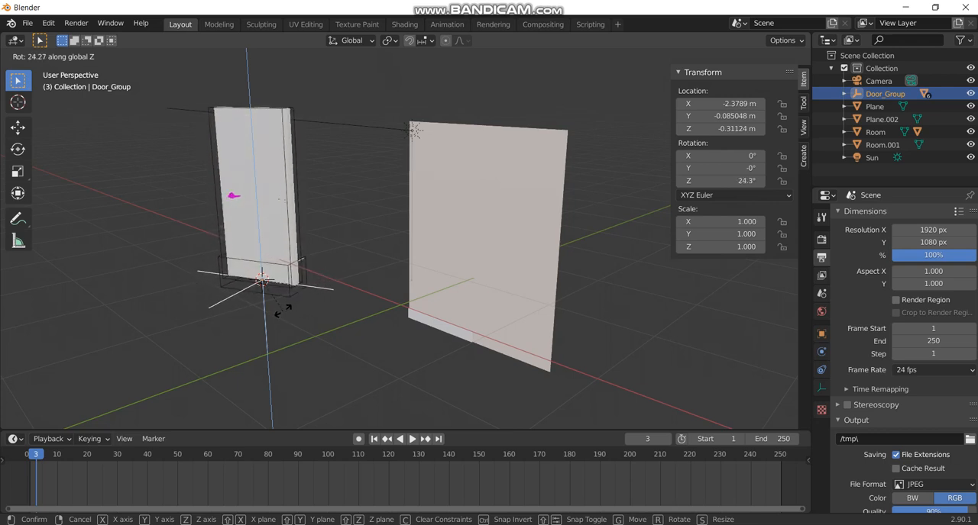
{"action": "left_click", "coordinate": [295, 304]}
{"action": "key", "text": "g"}
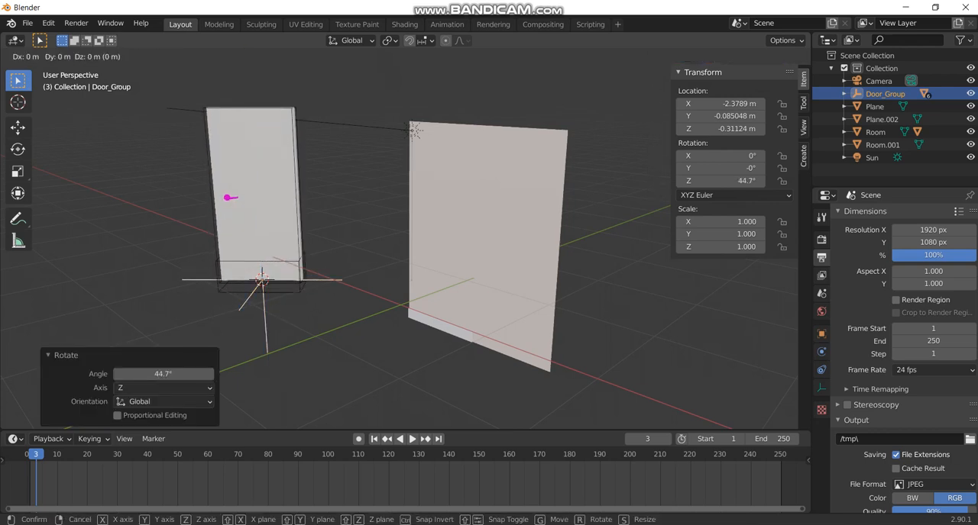
{"action": "key", "text": "shift+z"}
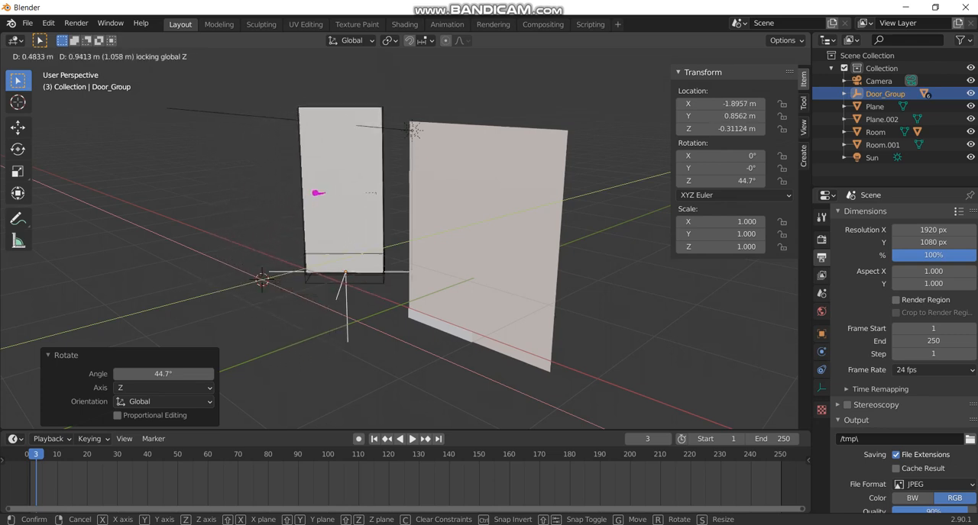
{"action": "key", "text": "Return"}
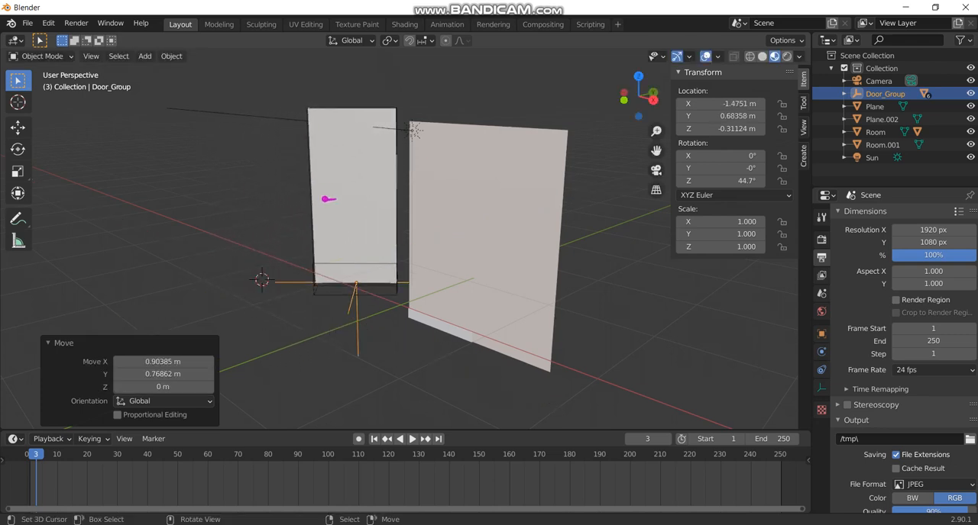
Deselect the door group and add an Archimesh Rail Window in the empty area beside the door.
{"action": "key", "text": "alt+a"}
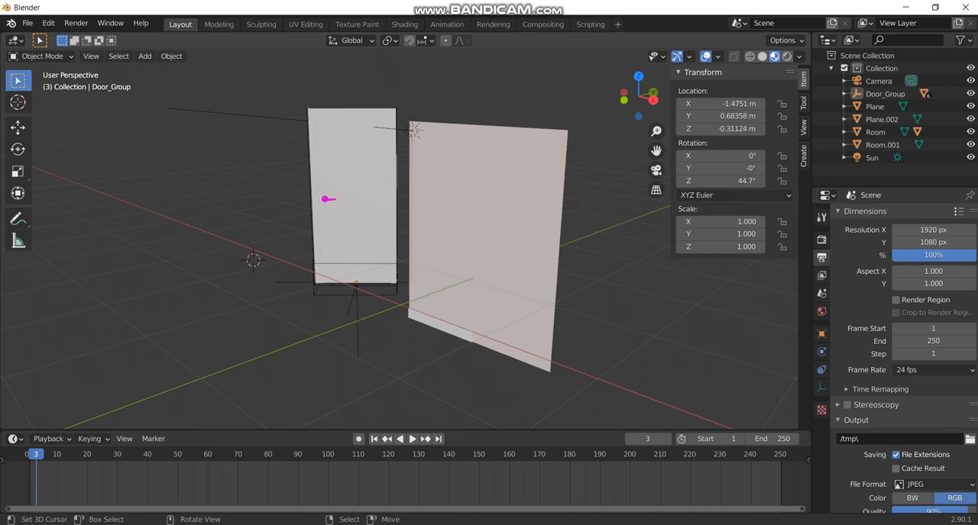
{"action": "key", "text": "shift+a"}
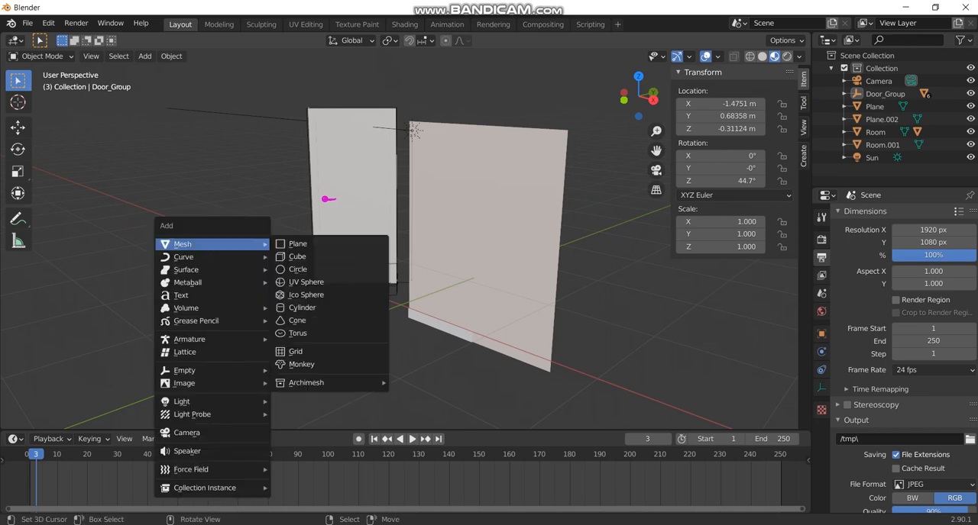
{"action": "mouse_move", "coordinate": [328, 383]}
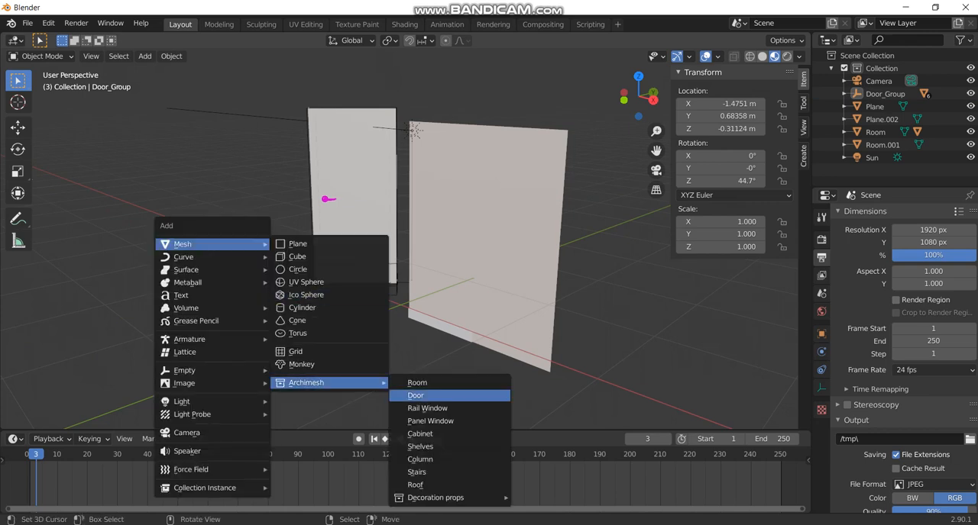
{"action": "left_click", "coordinate": [428, 409]}
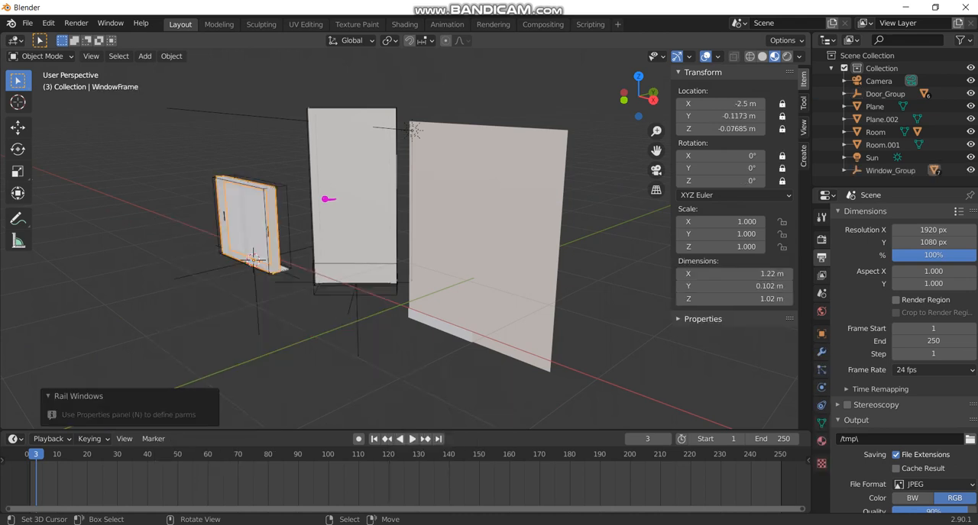
Move the whole window group about 1.38 m in X and -0.99 m in Y, and raise it about 0.73 m.
{"action": "right_click", "coordinate": [256, 301]}
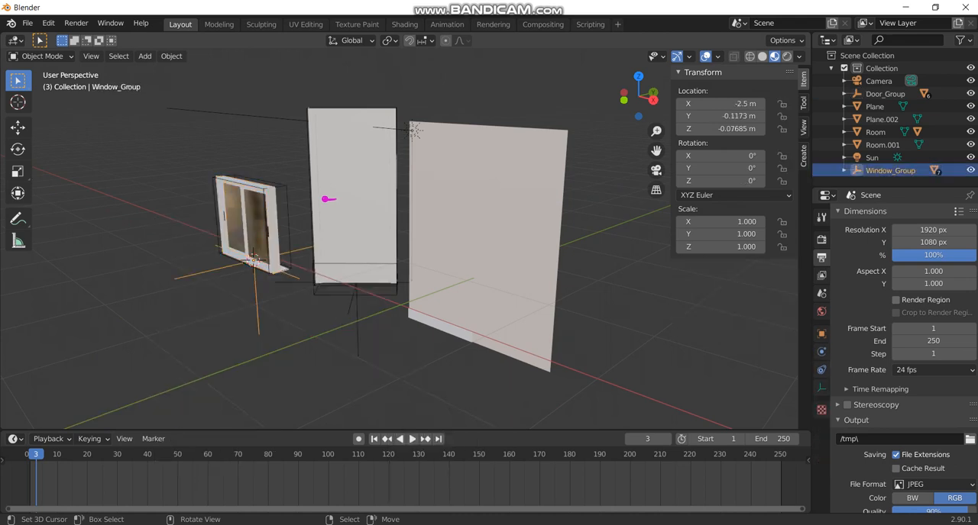
{"action": "key", "text": "g"}
{"action": "key", "text": "shift+z"}
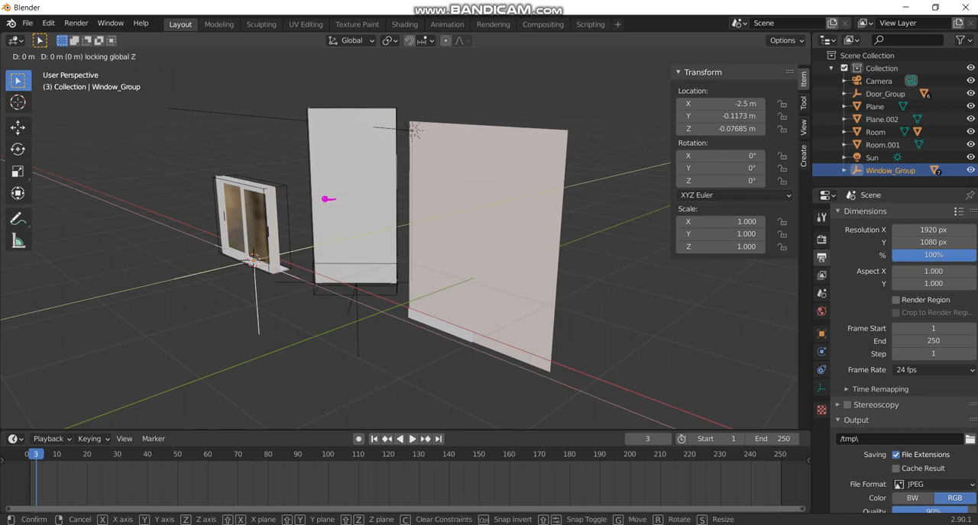
{"action": "left_click", "coordinate": [242, 354]}
{"action": "key", "text": "g"}
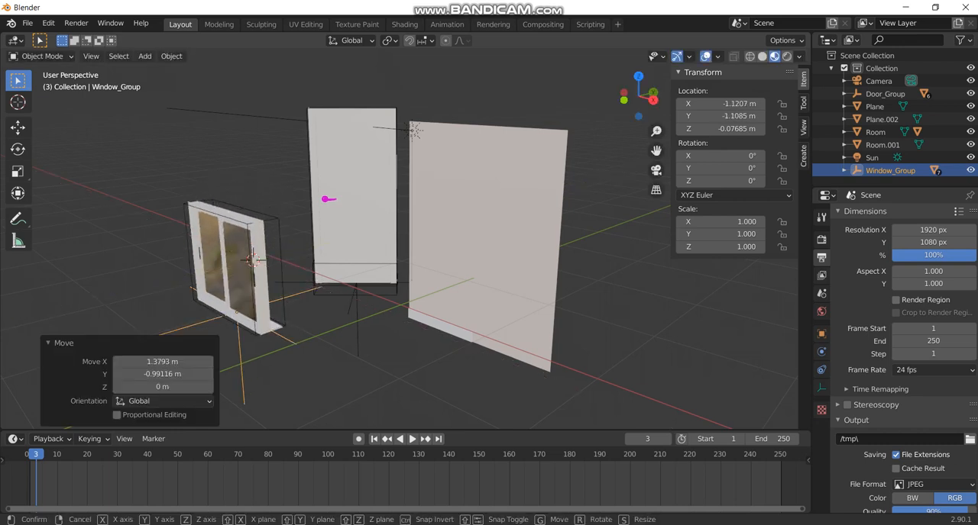
{"action": "key", "text": "z"}
{"action": "key", "text": "Return"}
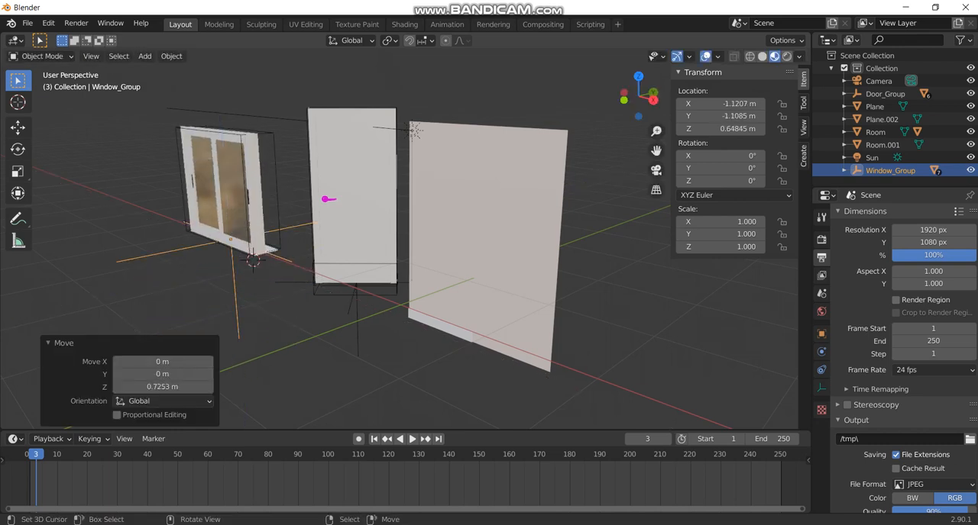
Rotate the window group about 43.3° around the global Z axis.
{"action": "key", "text": "r"}
{"action": "key", "text": "z"}
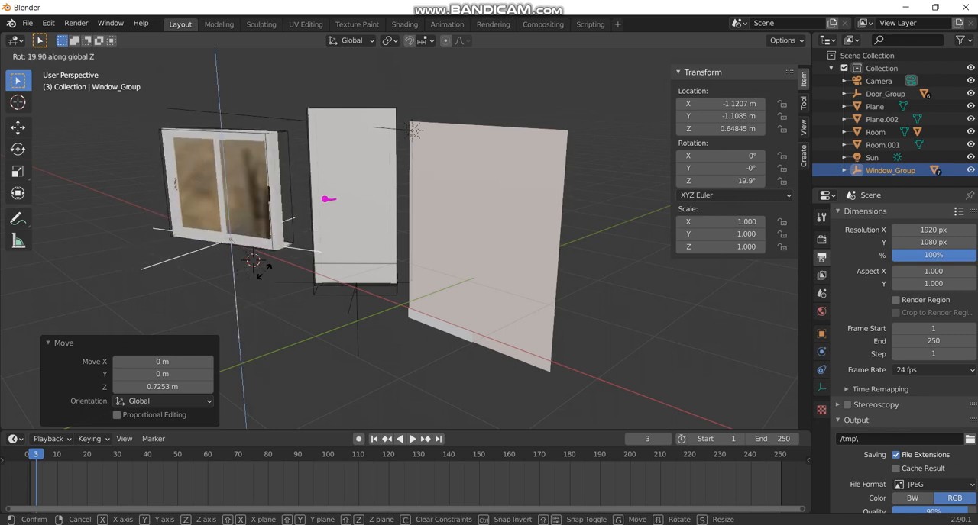
{"action": "key", "text": "Return"}
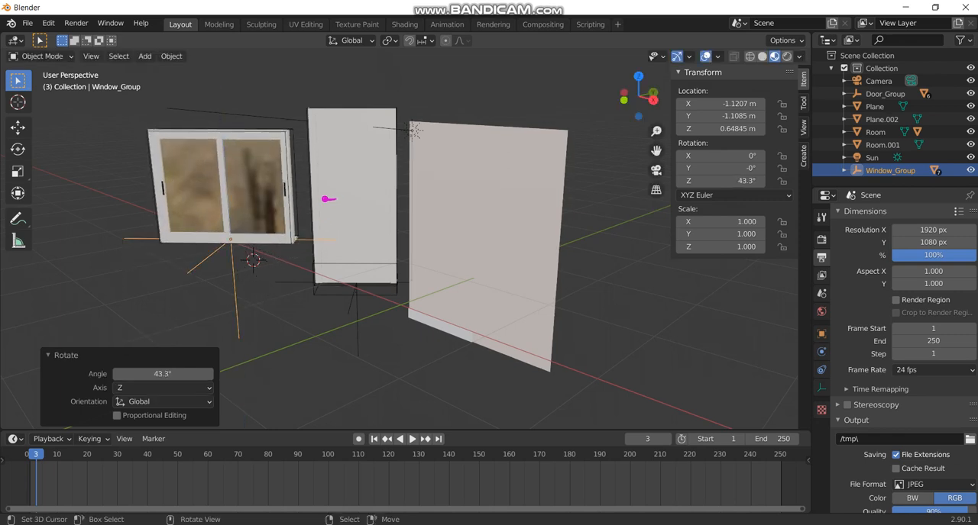
Try sliding each of the window's two panes along its rail with a move constrained to the global Y axis.
{"action": "right_click", "coordinate": [257, 187]}
{"action": "key", "text": "g"}
{"action": "key", "text": "y"}
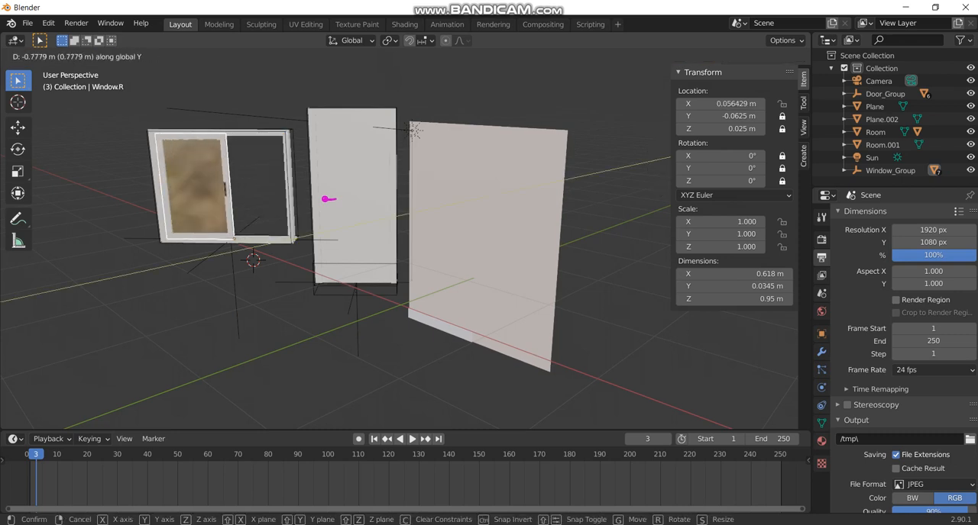
{"action": "key", "text": "Escape"}
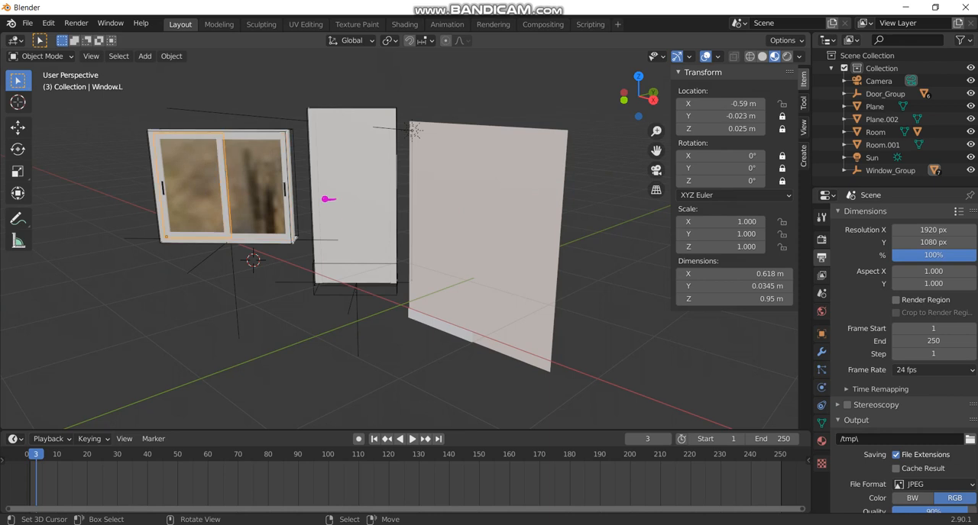
{"action": "key", "text": "g"}
{"action": "key", "text": "y"}
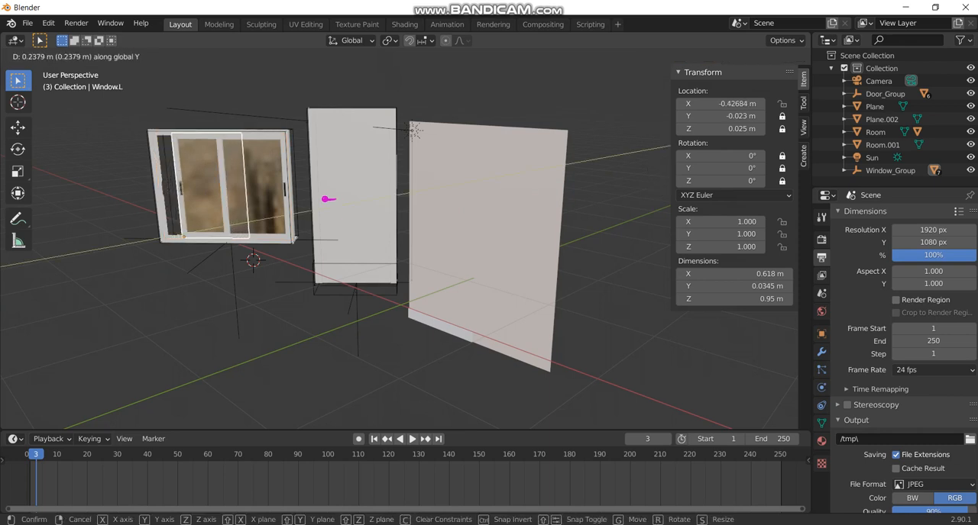
{"action": "key", "text": "Escape"}
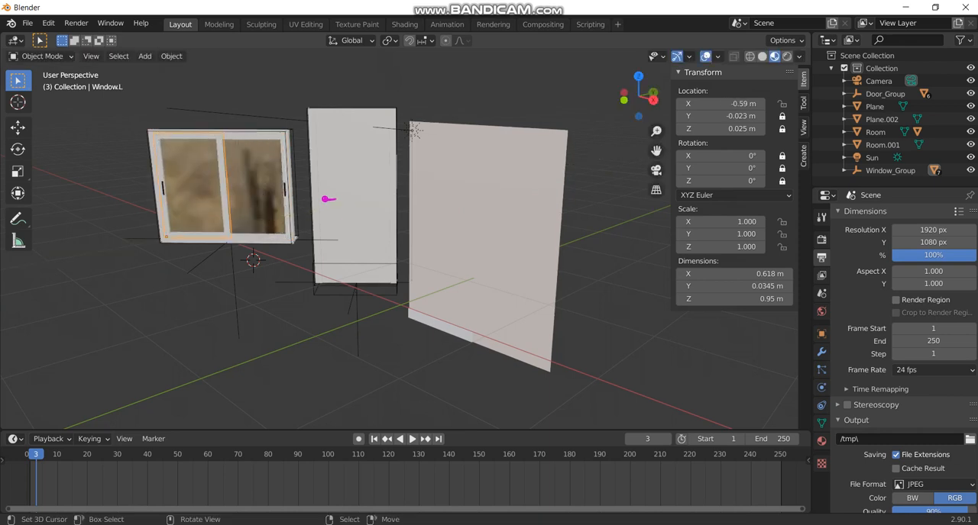
Test the door's swing by rotating its leaf around the global Z axis, and cancel the rotation.
{"action": "right_click", "coordinate": [327, 200]}
{"action": "right_click", "coordinate": [326, 199]}
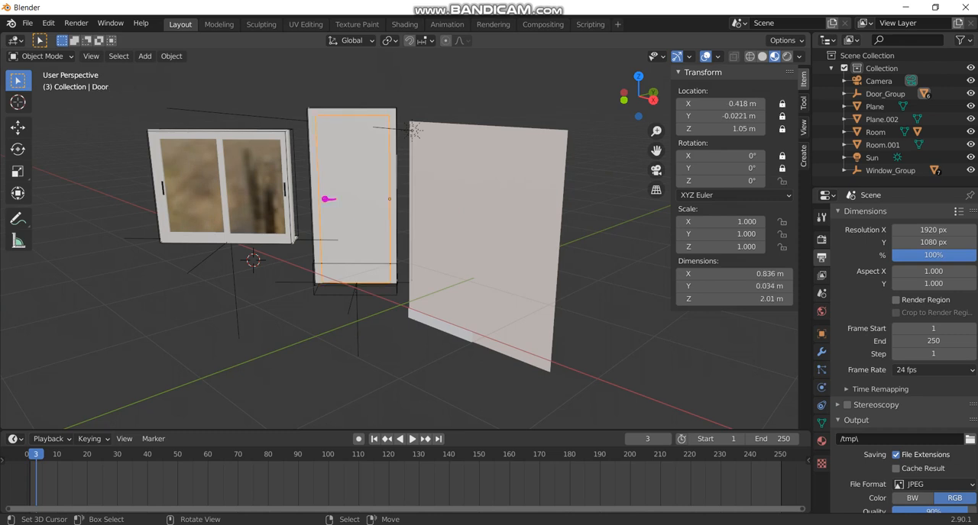
{"action": "key", "text": "r"}
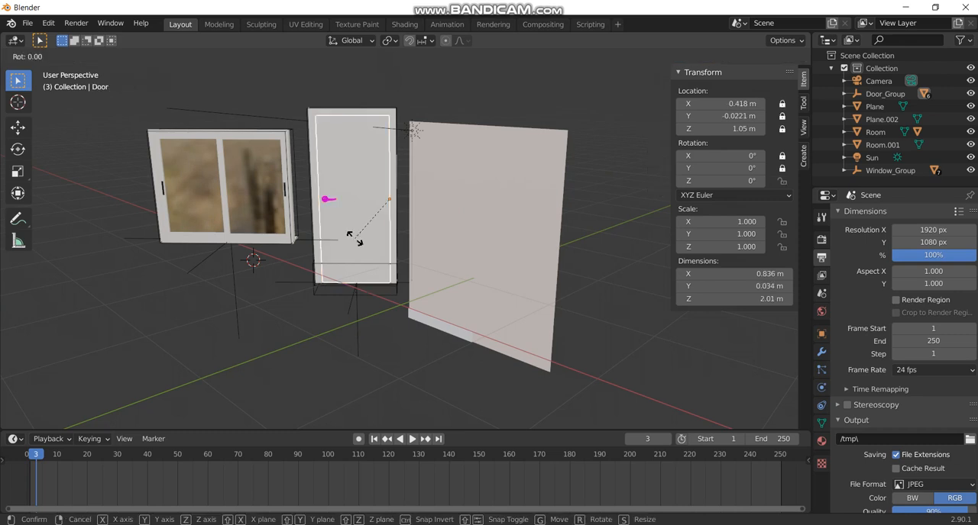
{"action": "key", "text": "z"}
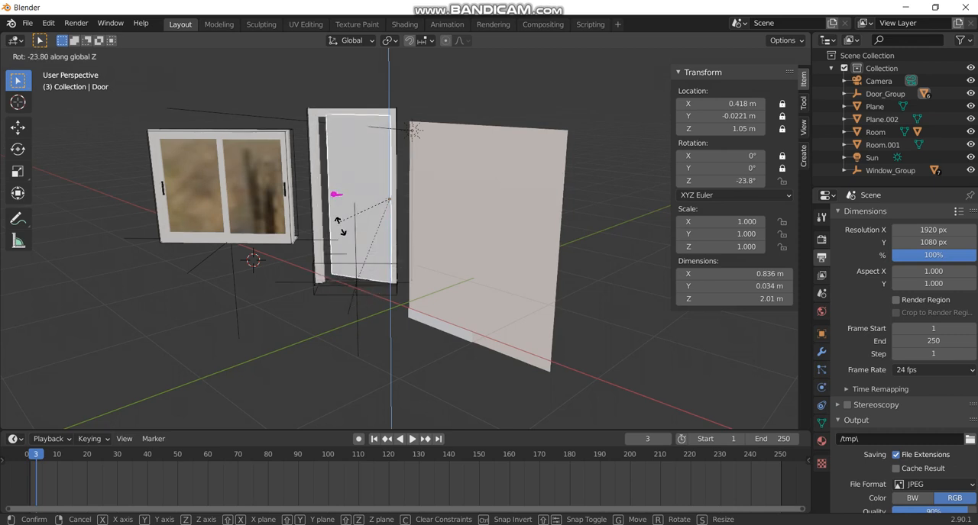
{"action": "key", "text": "Escape"}
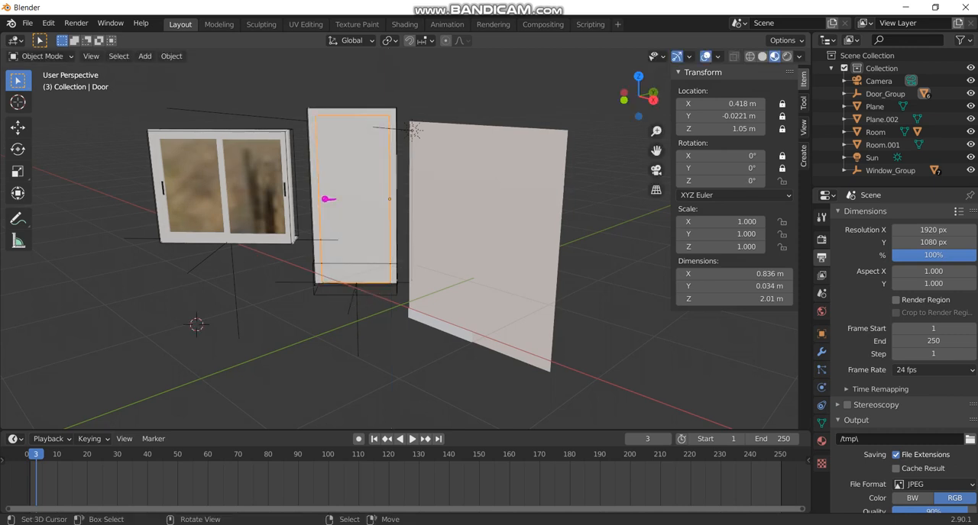
Add an Archimesh Panel Window in front of the rail window and rotate it about 92.5° around the global Z axis.
{"action": "key", "text": "shift+a"}
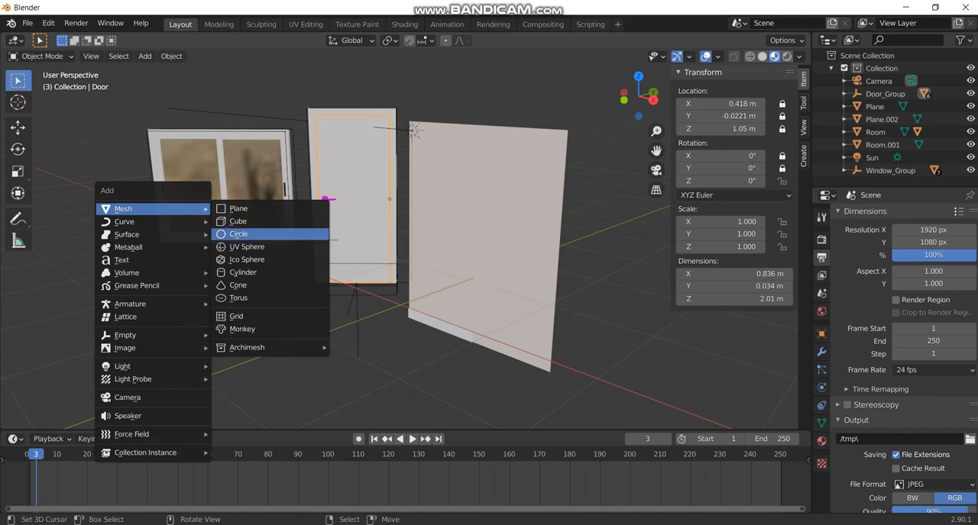
{"action": "mouse_move", "coordinate": [271, 347]}
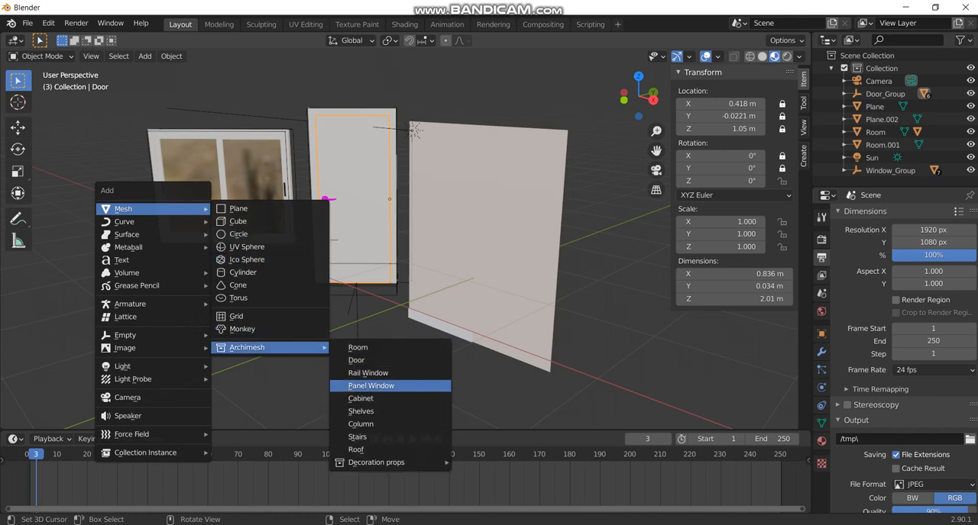
{"action": "left_click", "coordinate": [371, 386]}
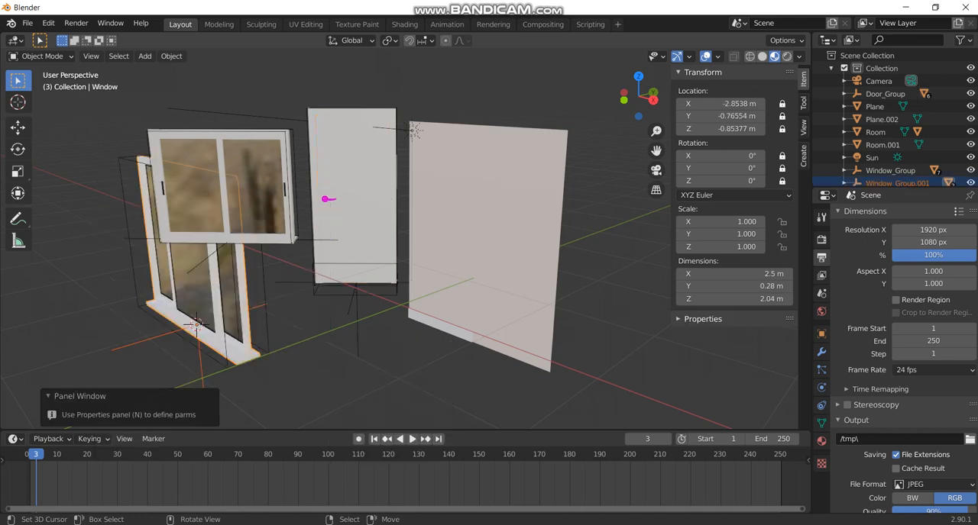
{"action": "key", "text": "r"}
{"action": "key", "text": "z"}
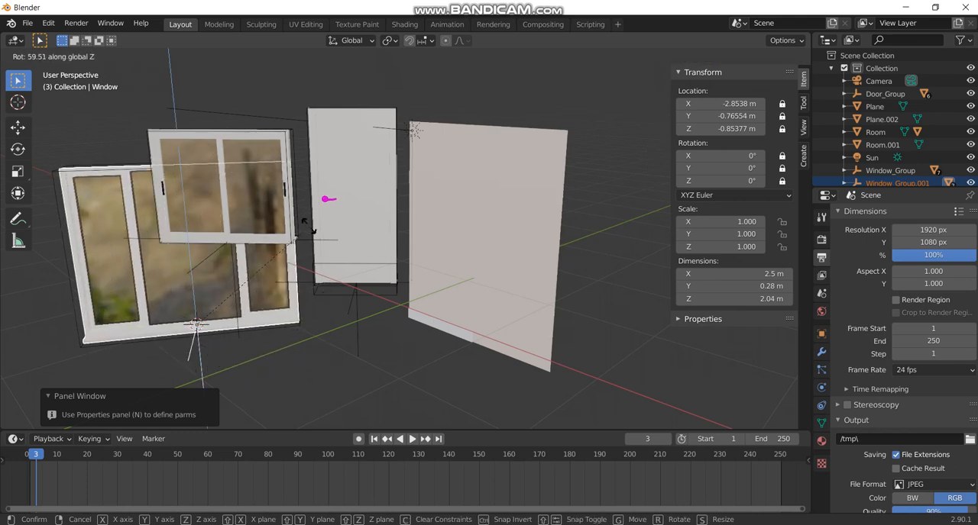
{"action": "left_click", "coordinate": [255, 144]}
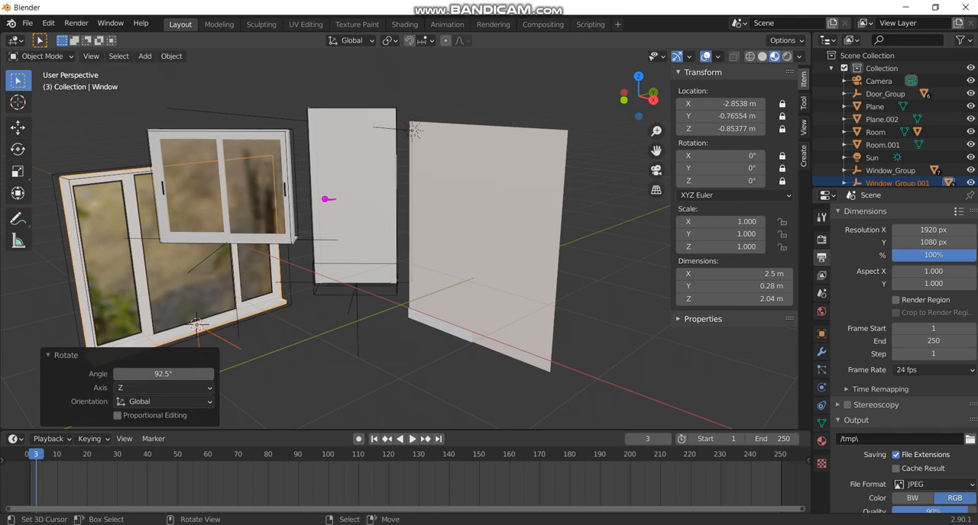
Move the rail window group horizontally about 0.35 m in X and 7.21 m in Y, keeping its height locked.
{"action": "right_click", "coordinate": [144, 255]}
{"action": "right_click", "coordinate": [230, 241]}
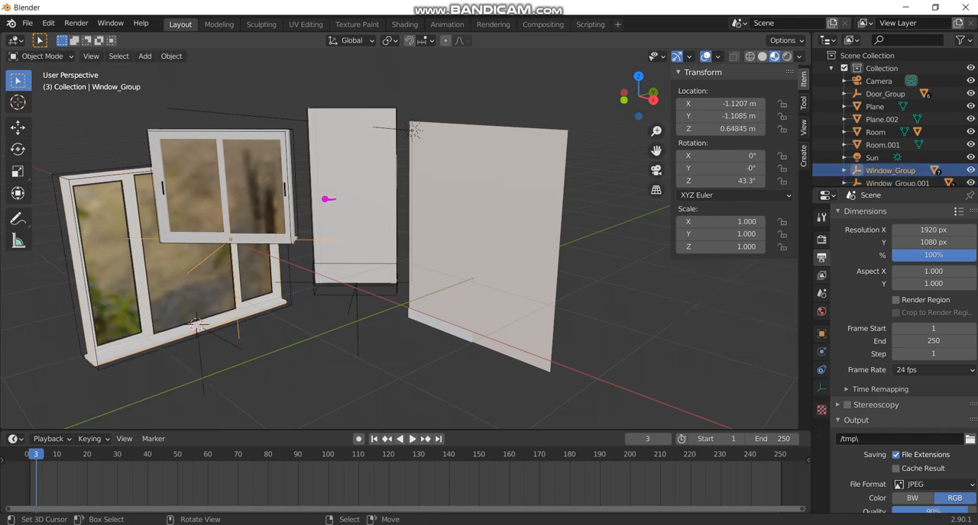
{"action": "key", "text": "g"}
{"action": "key", "text": "shift+z"}
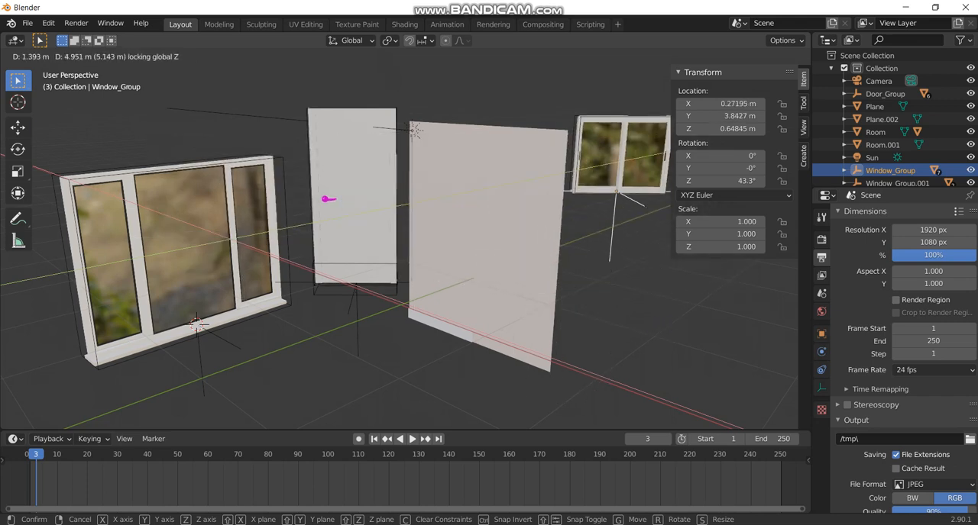
{"action": "key", "text": "Return"}
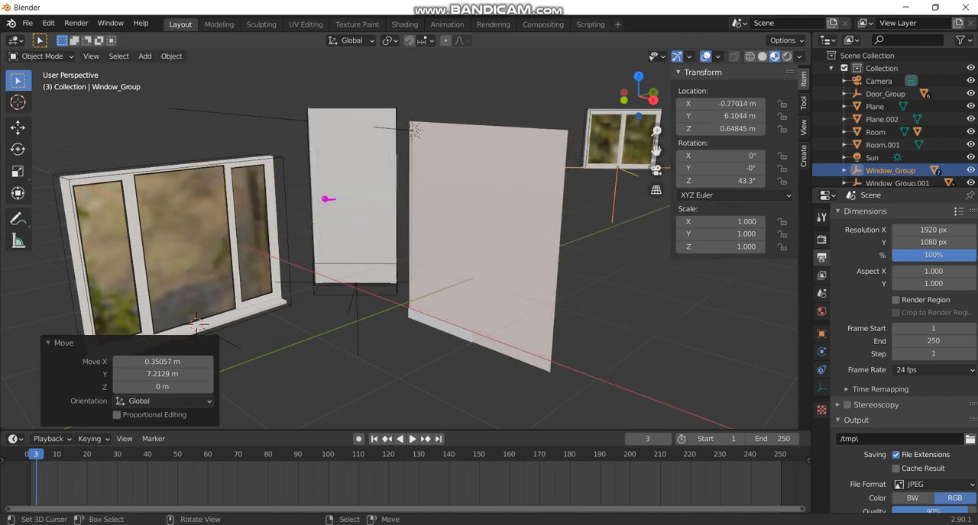
Try sliding the panel window's frame along the global Y axis.
{"action": "left_click", "coordinate": [197, 327]}
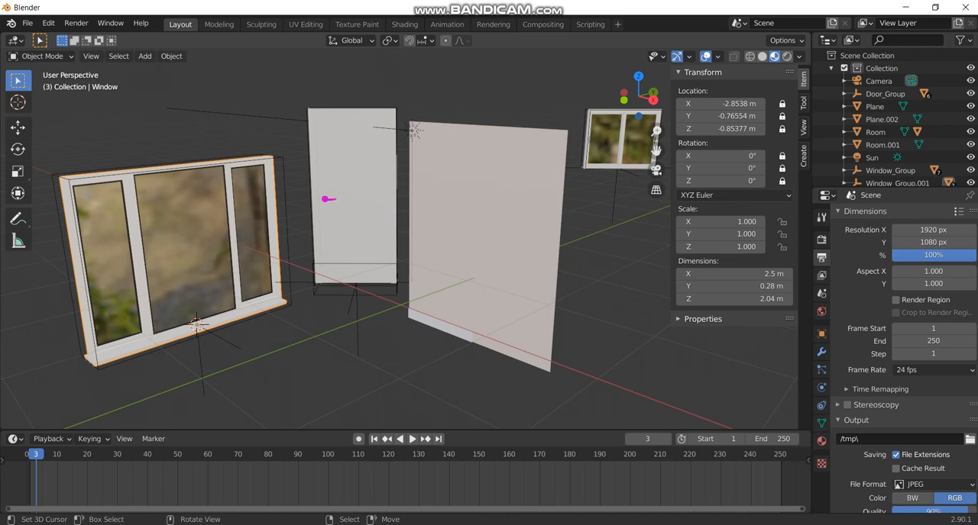
{"action": "key", "text": "g"}
{"action": "key", "text": "y"}
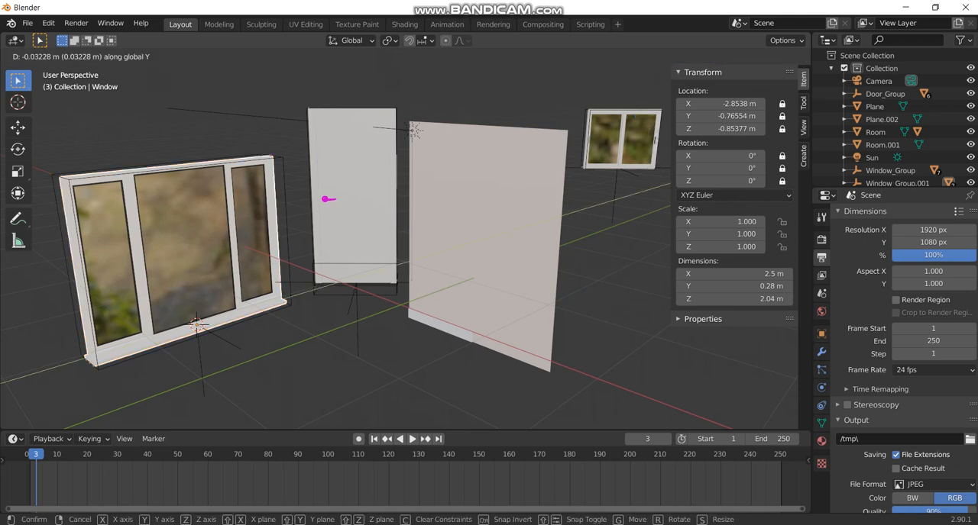
{"action": "key", "text": "Return"}
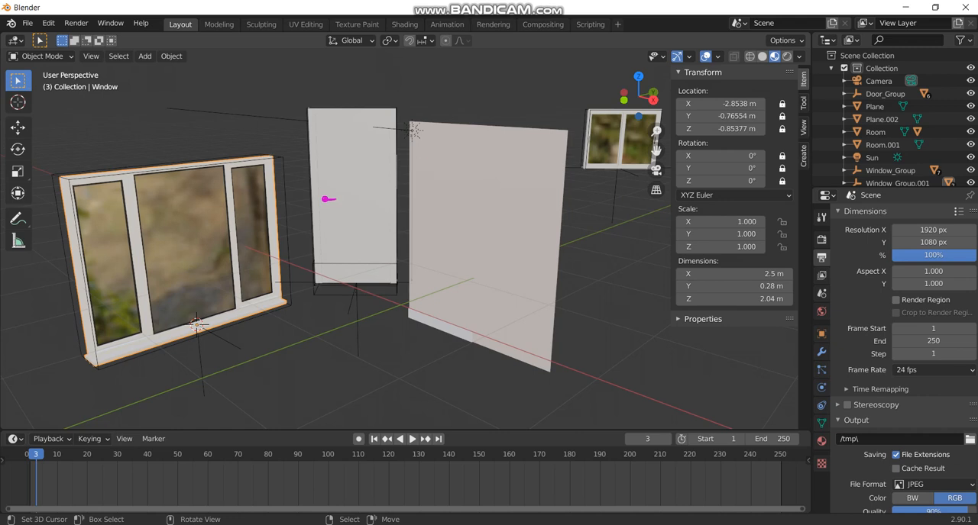
Try freely moving the panel window's hole control box and its whole group, cancelling both moves.
{"action": "right_click", "coordinate": [287, 229]}
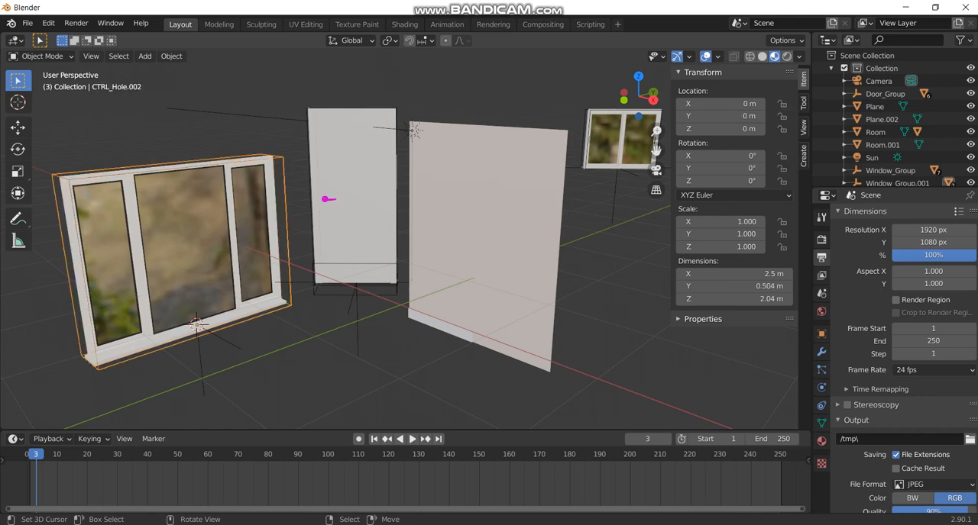
{"action": "key", "text": "g"}
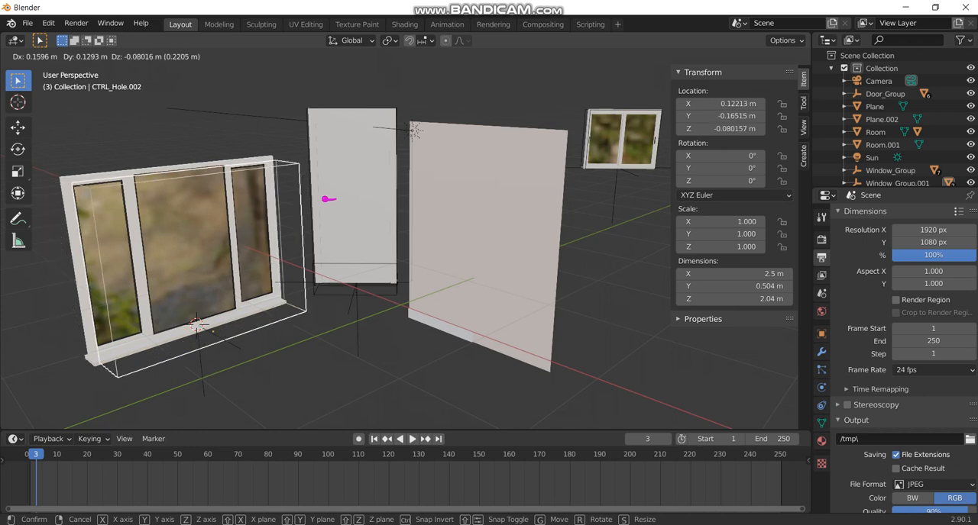
{"action": "key", "text": "Escape"}
{"action": "right_click", "coordinate": [202, 372]}
{"action": "key", "text": "g"}
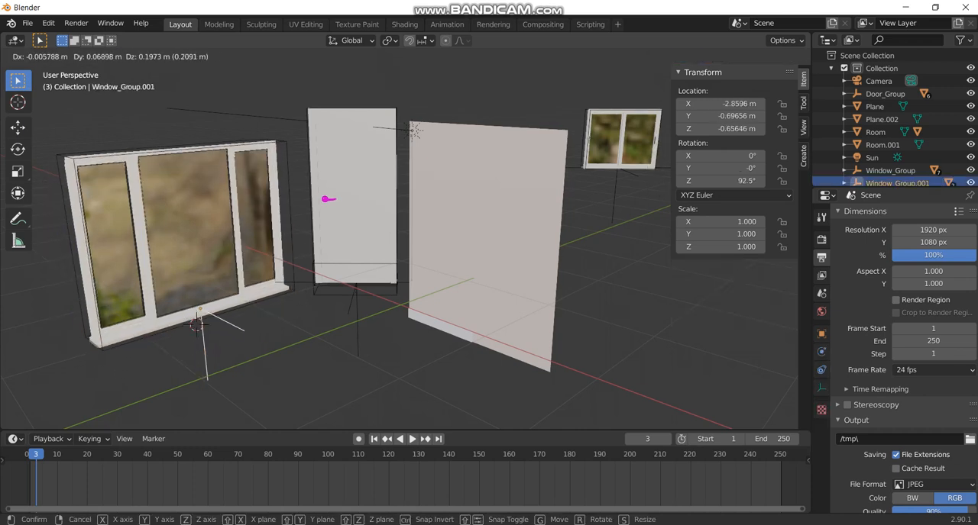
{"action": "key", "text": "Escape"}
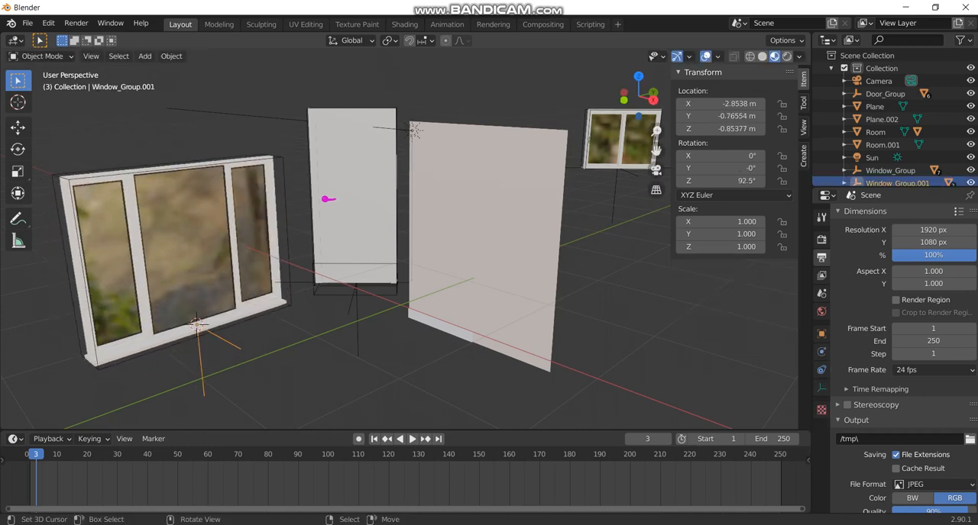
{"action": "right_click", "coordinate": [229, 316]}
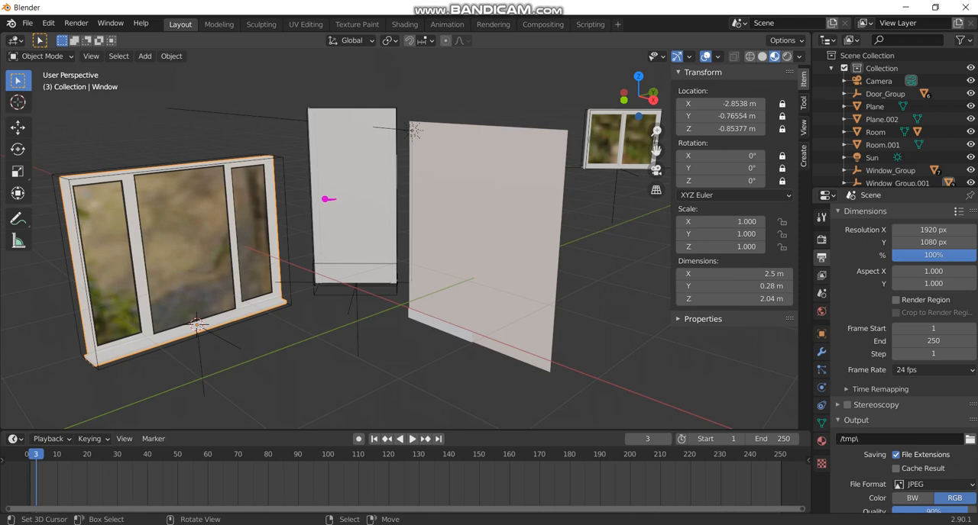
{"action": "key", "text": "Tab"}
{"action": "key", "text": "Tab"}
Deselect everything and add an Archimesh Cabinet between the window and the door, with depth 1.010 and height 1.060.
{"action": "key", "text": "alt+a"}
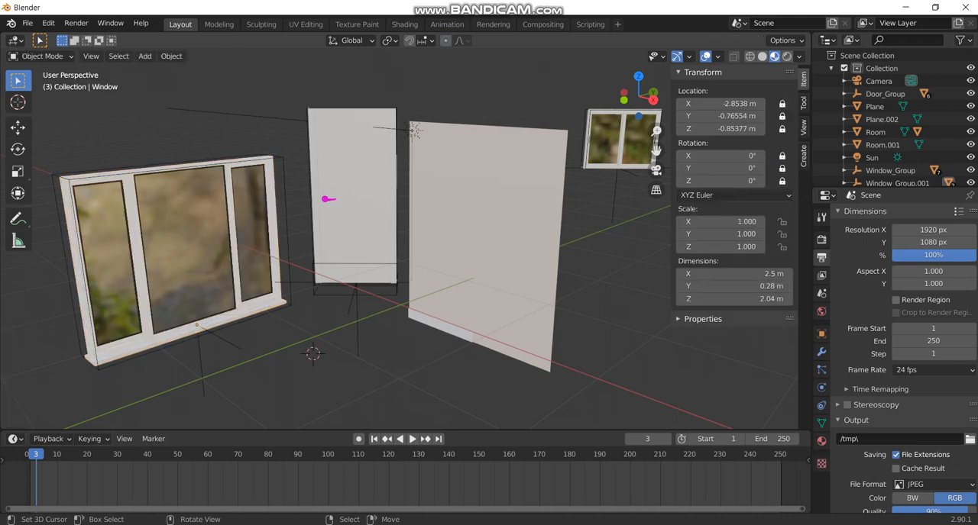
{"action": "key", "text": "shift+a"}
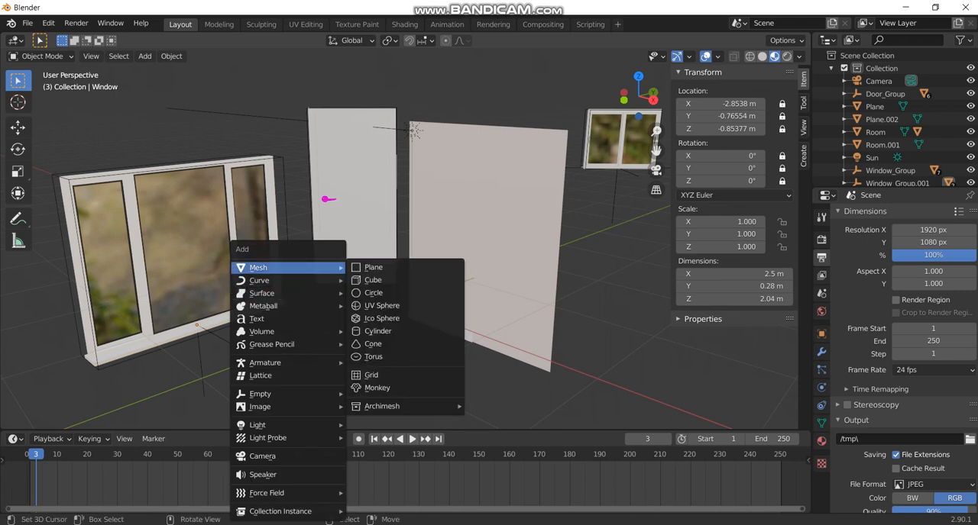
{"action": "mouse_move", "coordinate": [382, 406]}
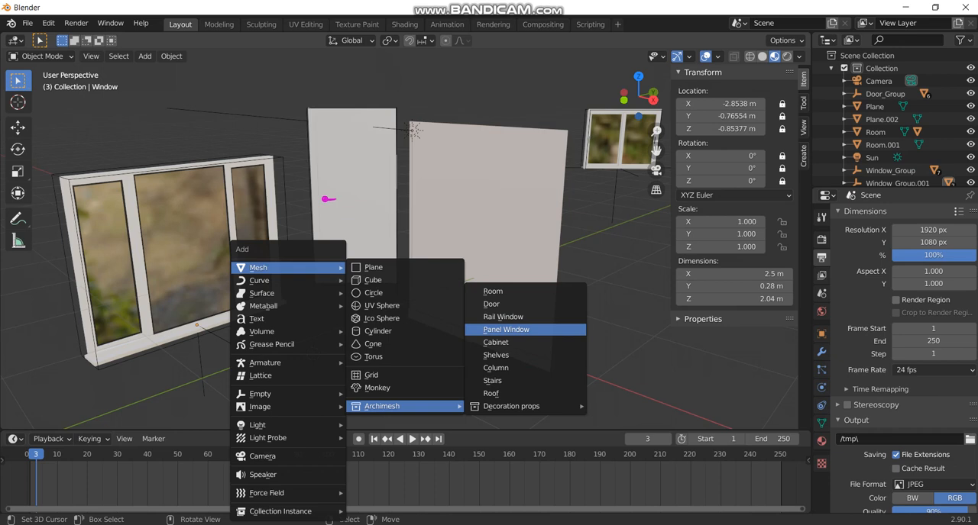
{"action": "left_click", "coordinate": [500, 342]}
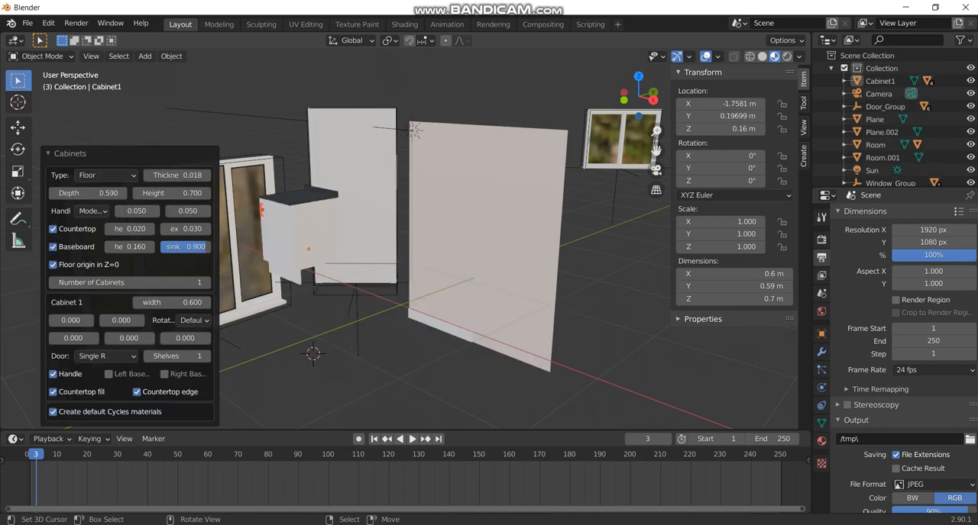
{"action": "left_click_drag", "start_coordinate": [88, 193], "coordinate": [175, 175]}
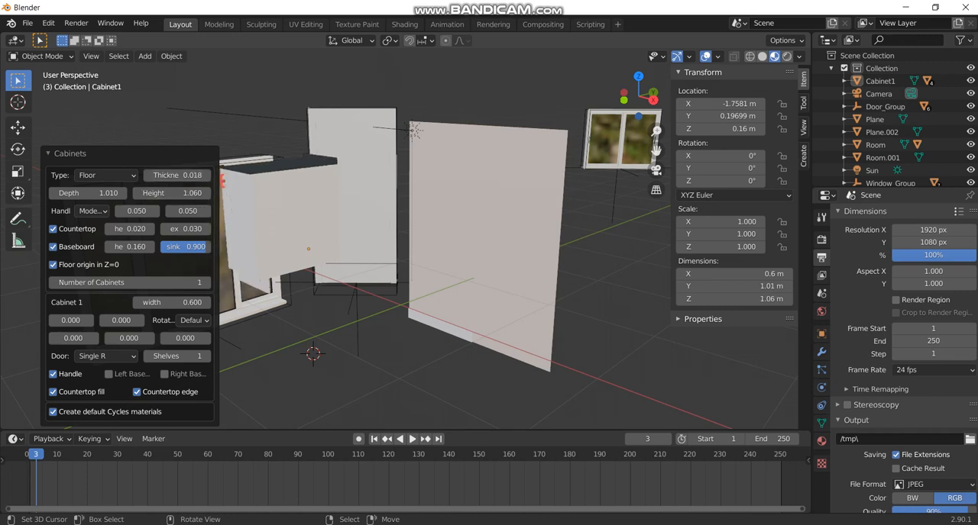
{"action": "key", "text": "KP_Divide"}
{"action": "key", "text": "KP_Divide"}
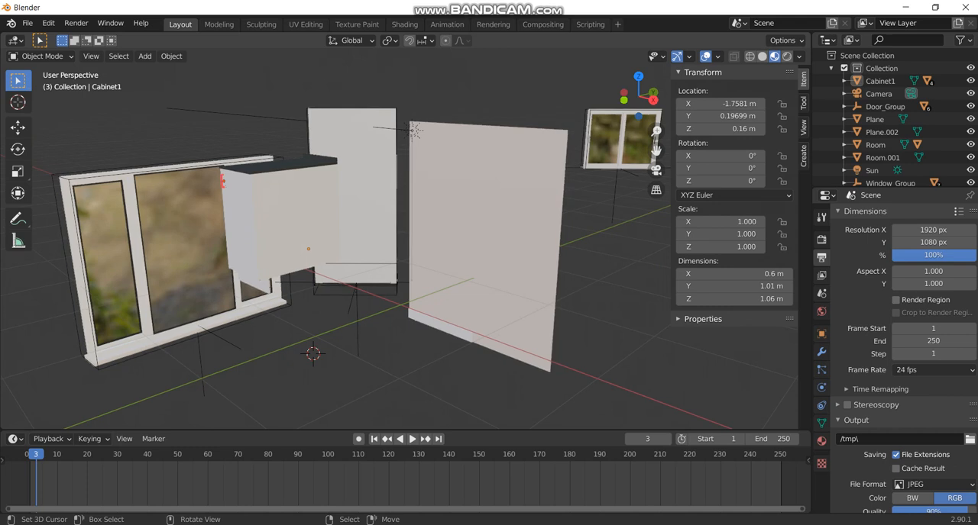
Move the cabinet about -4.40 m in X and 3.32 m in Y behind the door, keeping its height locked.
{"action": "right_click", "coordinate": [290, 218]}
{"action": "right_click", "coordinate": [222, 180]}
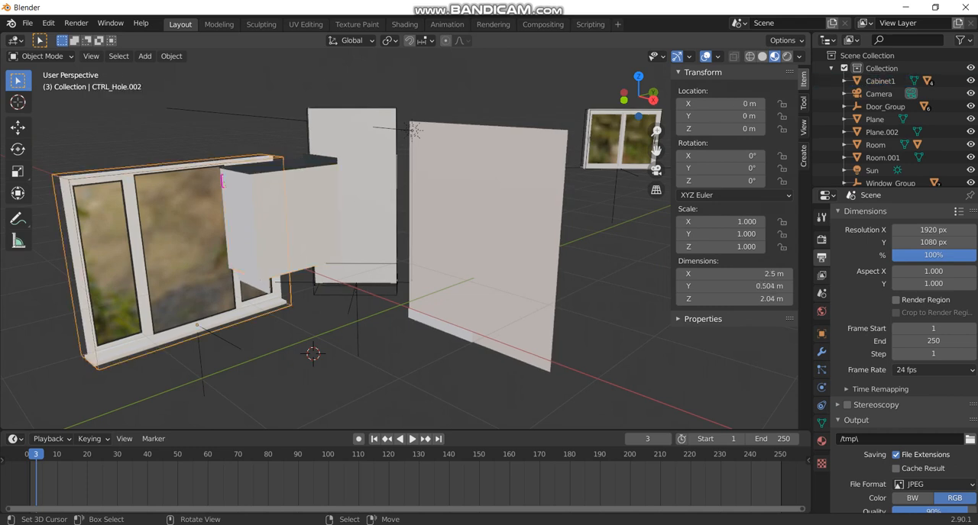
{"action": "right_click", "coordinate": [286, 218]}
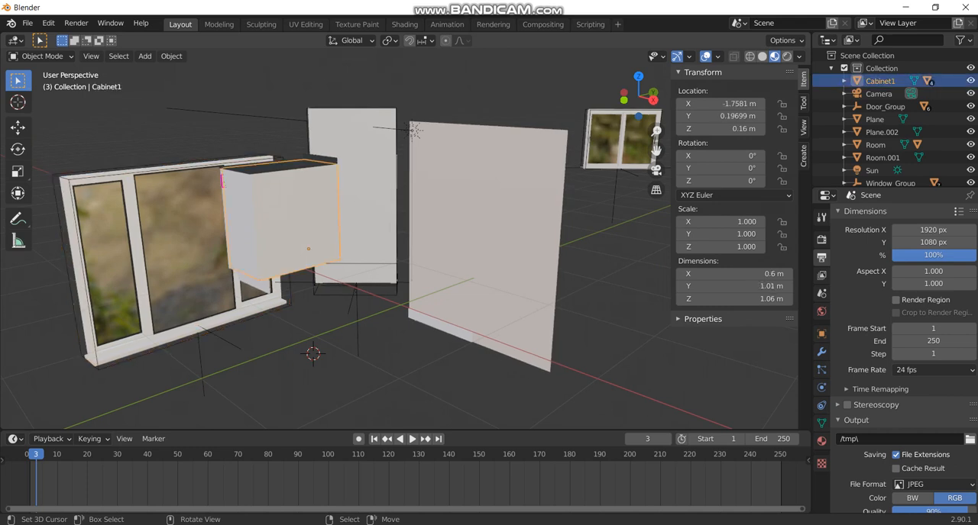
{"action": "key", "text": "g"}
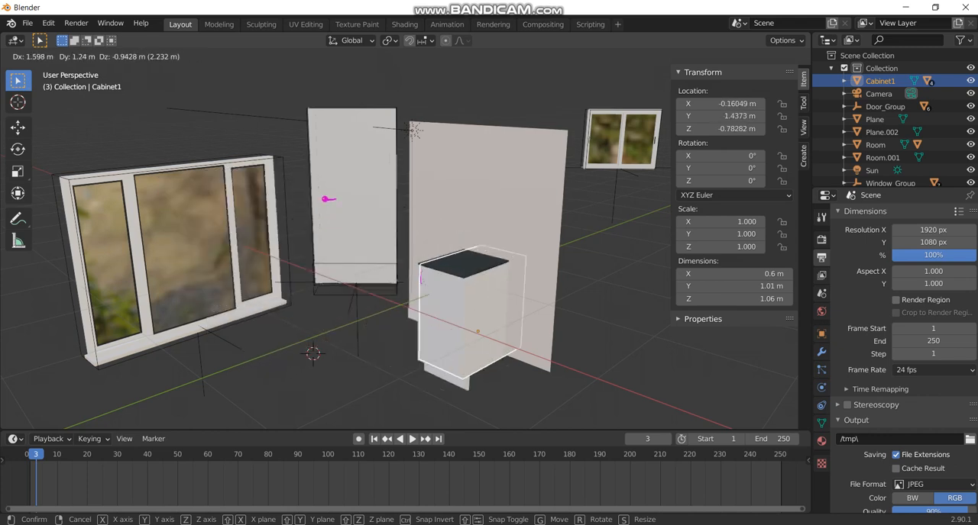
{"action": "key", "text": "shift+z"}
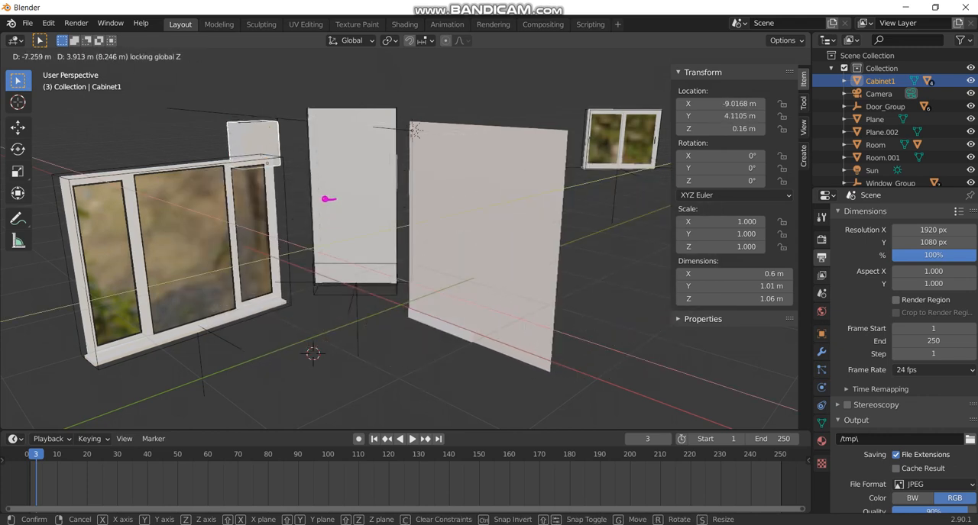
{"action": "left_click", "coordinate": [299, 162]}
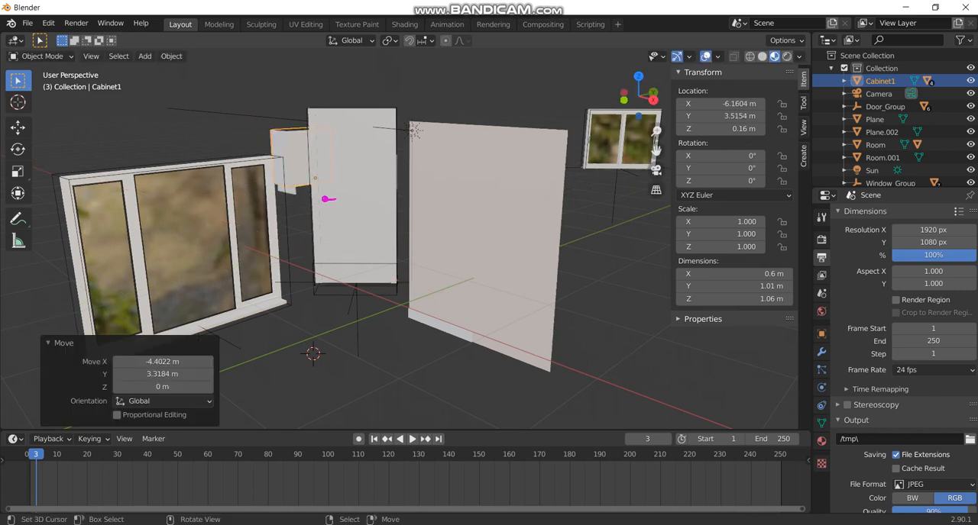
Move the panel window group about 4.77 m in X and 4.35 m in Y past the wall, keeping its height locked.
{"action": "right_click", "coordinate": [227, 343]}
{"action": "key", "text": "g"}
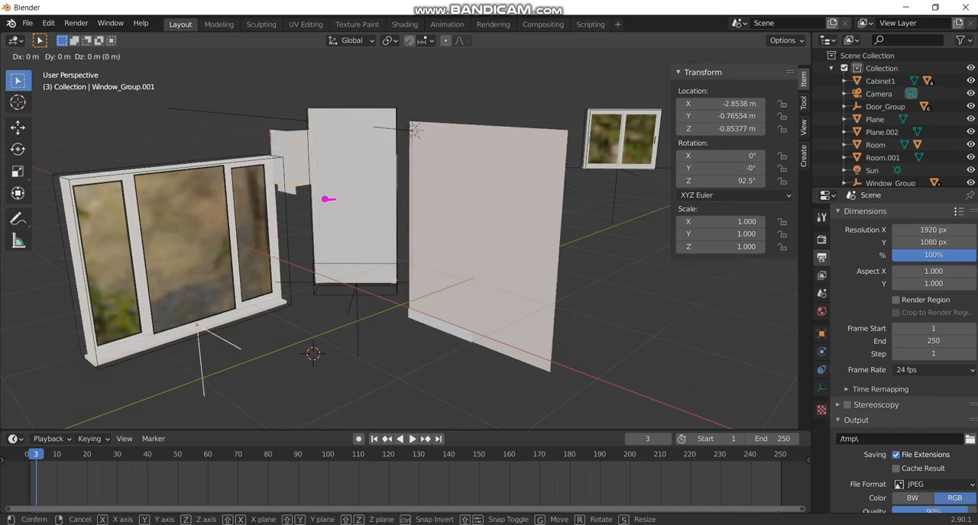
{"action": "key", "text": "shift+z"}
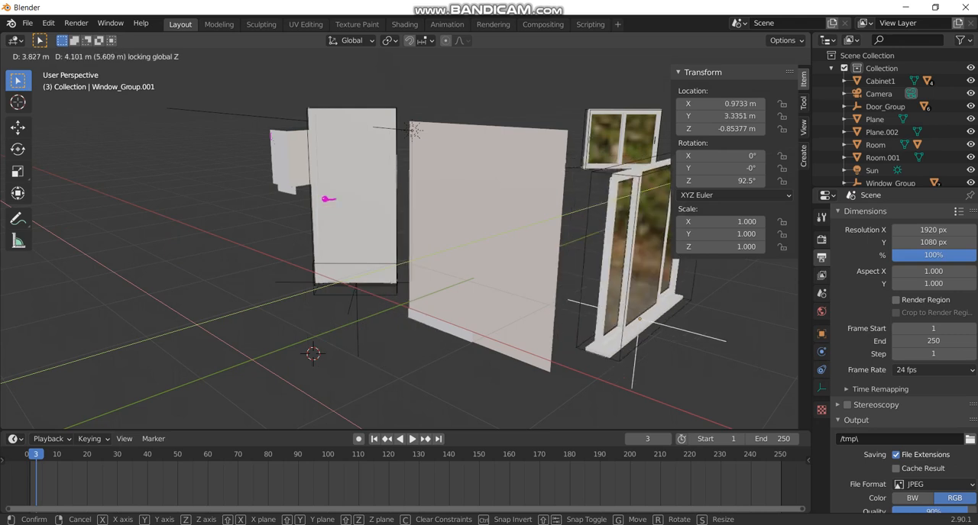
{"action": "left_click", "coordinate": [723, 336]}
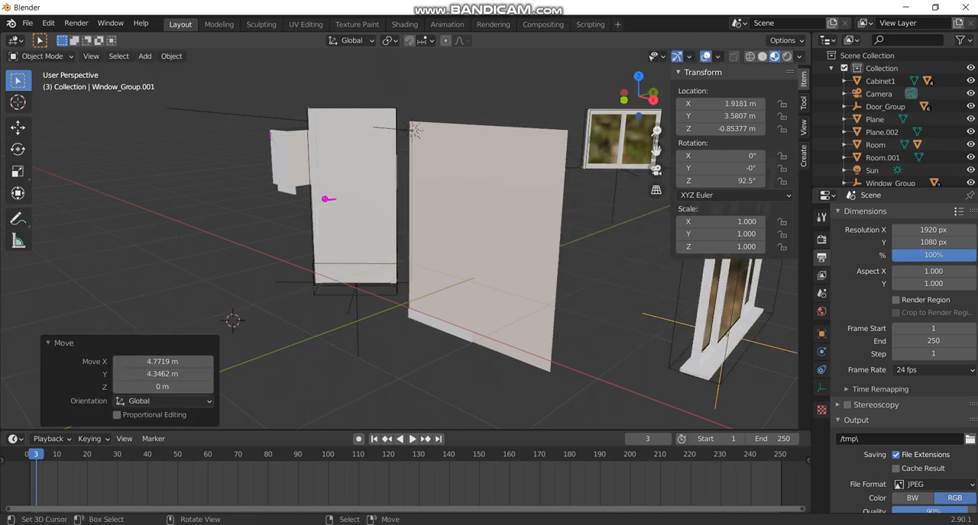
Add an Archimesh Shelves unit at the 3D cursor, in front of the door and cabinet, leaving its position unchanged.
{"action": "key", "text": "shift+a"}
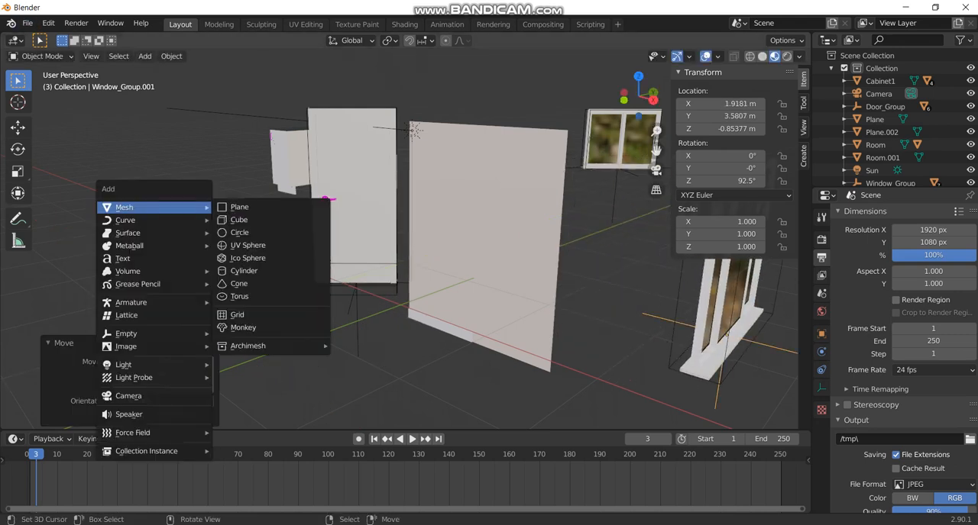
{"action": "mouse_move", "coordinate": [247, 346]}
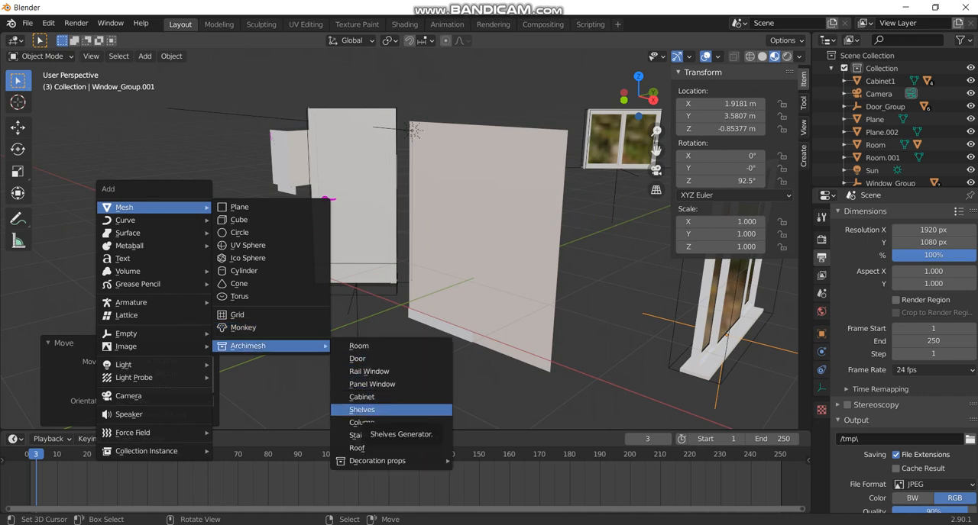
{"action": "left_click", "coordinate": [363, 411]}
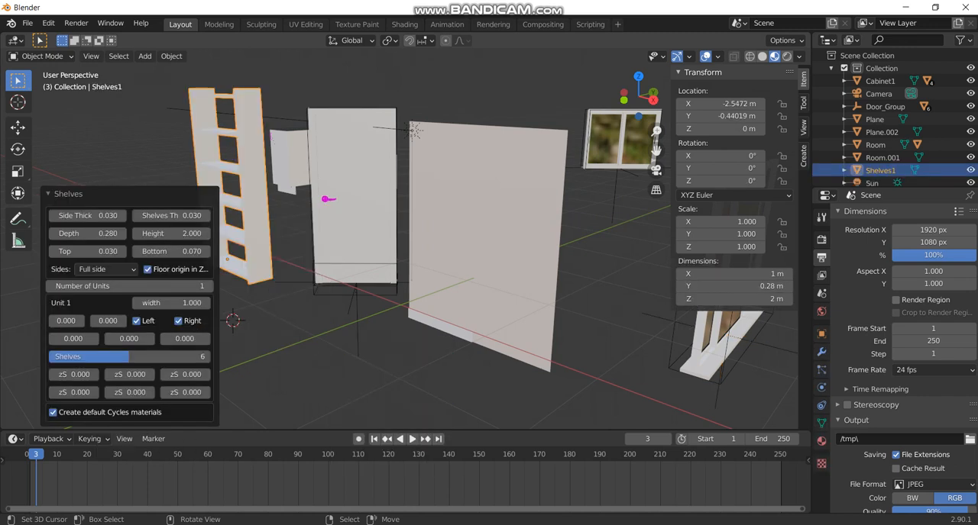
{"action": "key", "text": "g"}
{"action": "key", "text": "Escape"}
Set the shelves' side and shelf thickness to 0.001, depth to 0.340, and top and bottom to 0.000.
{"action": "mouse_move", "coordinate": [87, 217]}
{"action": "left_mouse_down"}
{"action": "mouse_move", "coordinate": [131, 216]}
{"action": "mouse_move", "coordinate": [81, 216]}
{"action": "left_mouse_up"}
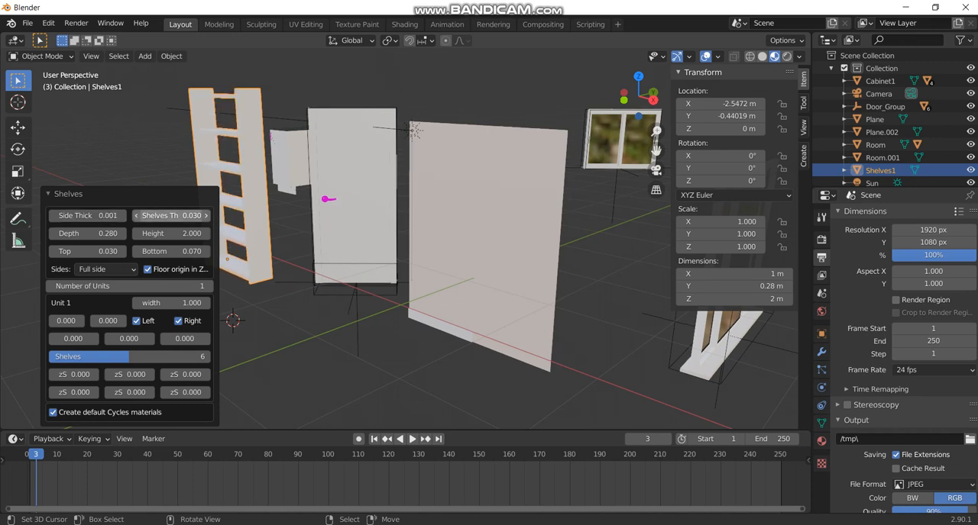
{"action": "mouse_move", "coordinate": [171, 215]}
{"action": "left_mouse_down"}
{"action": "mouse_move", "coordinate": [180, 215]}
{"action": "mouse_move", "coordinate": [166, 215]}
{"action": "left_mouse_up"}
{"action": "left_click_drag", "start_coordinate": [110, 233], "coordinate": [121, 233]}
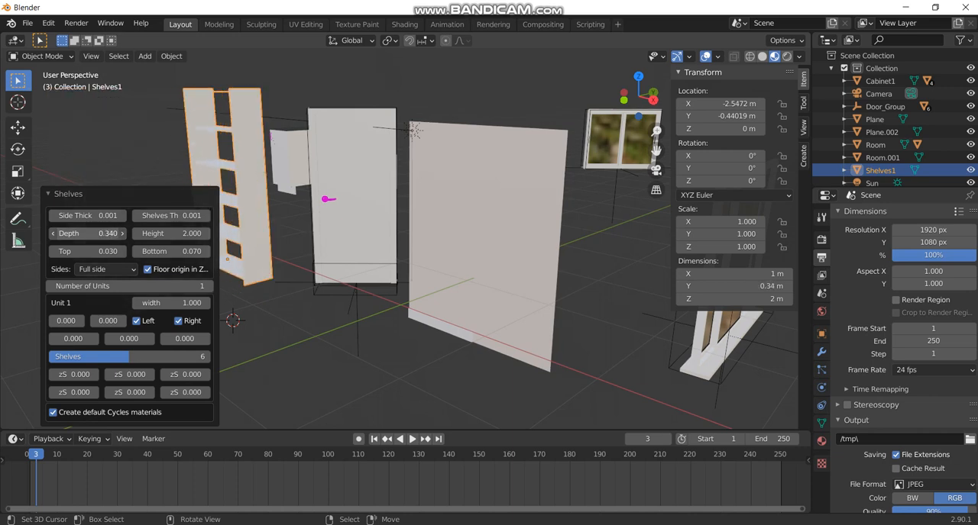
{"action": "mouse_move", "coordinate": [171, 233]}
{"action": "left_mouse_down"}
{"action": "mouse_move", "coordinate": [192, 234]}
{"action": "mouse_move", "coordinate": [171, 234]}
{"action": "left_mouse_up"}
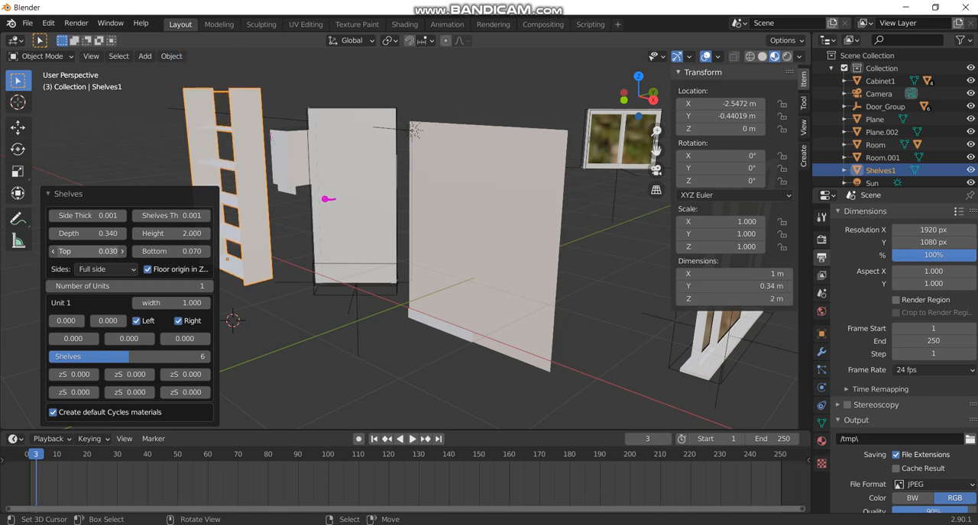
{"action": "mouse_move", "coordinate": [87, 251]}
{"action": "left_mouse_down"}
{"action": "mouse_move", "coordinate": [116, 252]}
{"action": "mouse_move", "coordinate": [84, 252]}
{"action": "left_mouse_up"}
{"action": "mouse_move", "coordinate": [171, 251]}
{"action": "left_mouse_down"}
{"action": "mouse_move", "coordinate": [245, 251]}
{"action": "mouse_move", "coordinate": [171, 251]}
{"action": "left_mouse_up"}
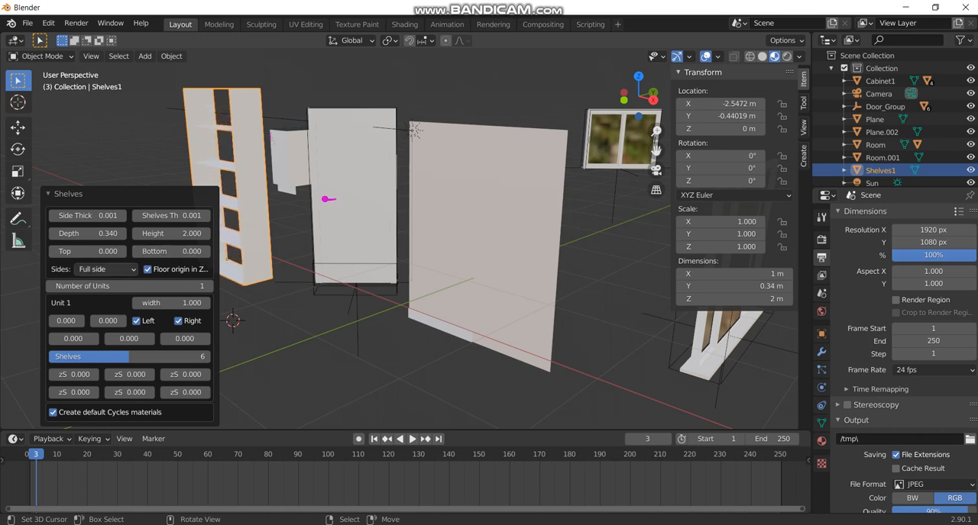
Set the shelf unit's width to 0.940, reduce its number of shelves and deselect it.
{"action": "mouse_move", "coordinate": [172, 303]}
{"action": "left_mouse_down"}
{"action": "mouse_move", "coordinate": [183, 304]}
{"action": "mouse_move", "coordinate": [167, 303]}
{"action": "left_mouse_up"}
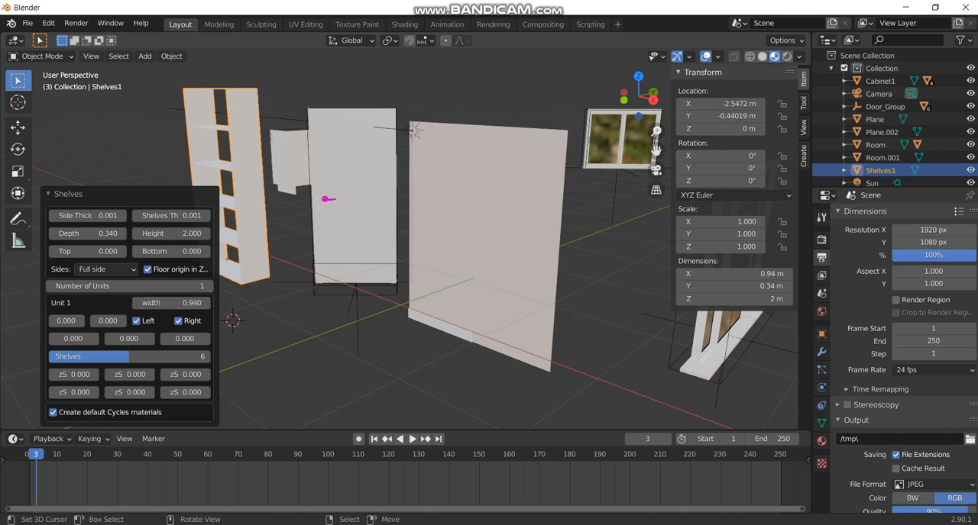
{"action": "mouse_move", "coordinate": [160, 356]}
{"action": "left_mouse_down"}
{"action": "mouse_move", "coordinate": [187, 357]}
{"action": "mouse_move", "coordinate": [134, 357]}
{"action": "mouse_move", "coordinate": [187, 356]}
{"action": "mouse_move", "coordinate": [146, 357]}
{"action": "left_mouse_up"}
{"action": "key", "text": "alt+a"}
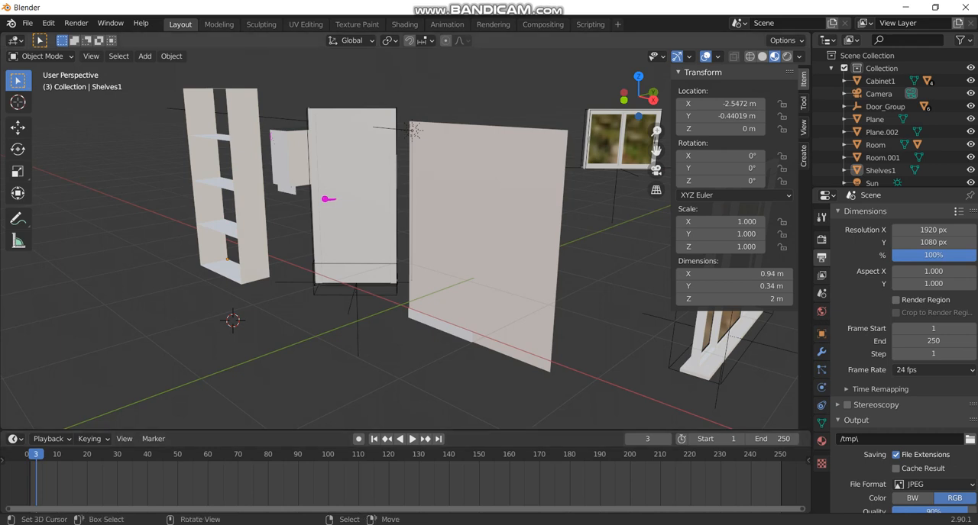
Add an Archimesh Column with the default circular model at the 3D cursor and collapse its settings.
{"action": "key", "text": "shift+a"}
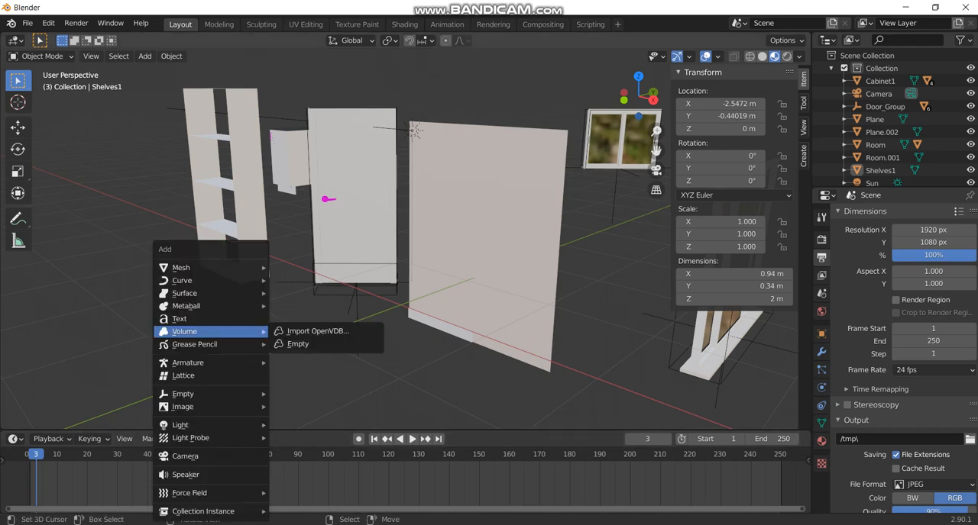
{"action": "mouse_move", "coordinate": [200, 269]}
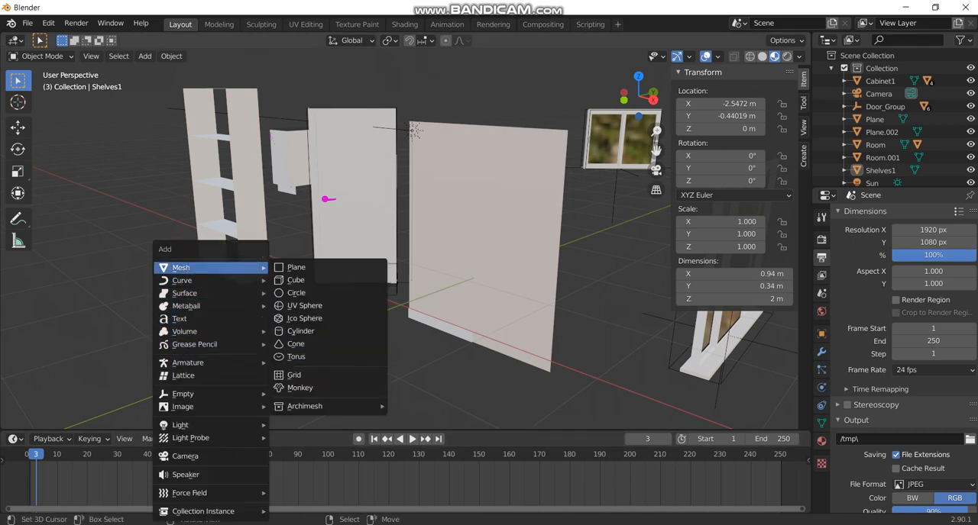
{"action": "mouse_move", "coordinate": [329, 406]}
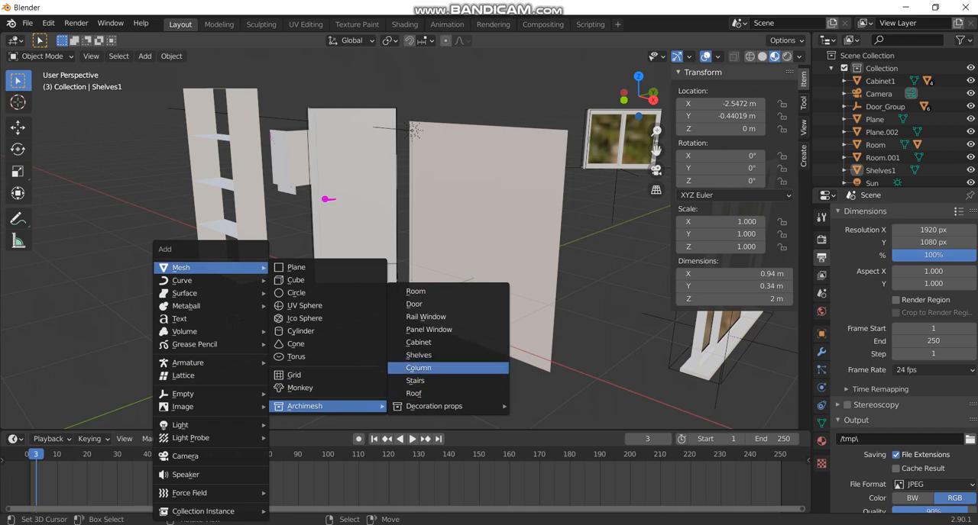
{"action": "left_click", "coordinate": [419, 368]}
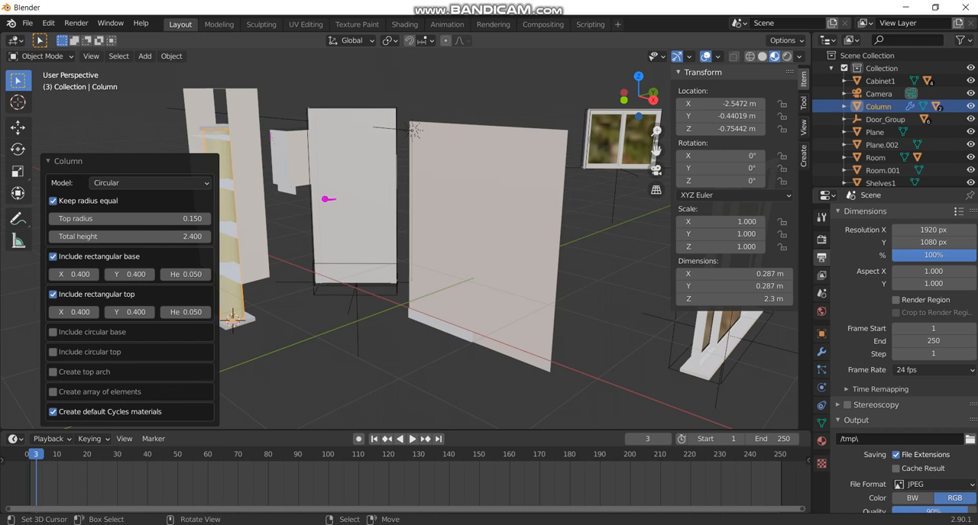
{"action": "left_click", "coordinate": [48, 161]}
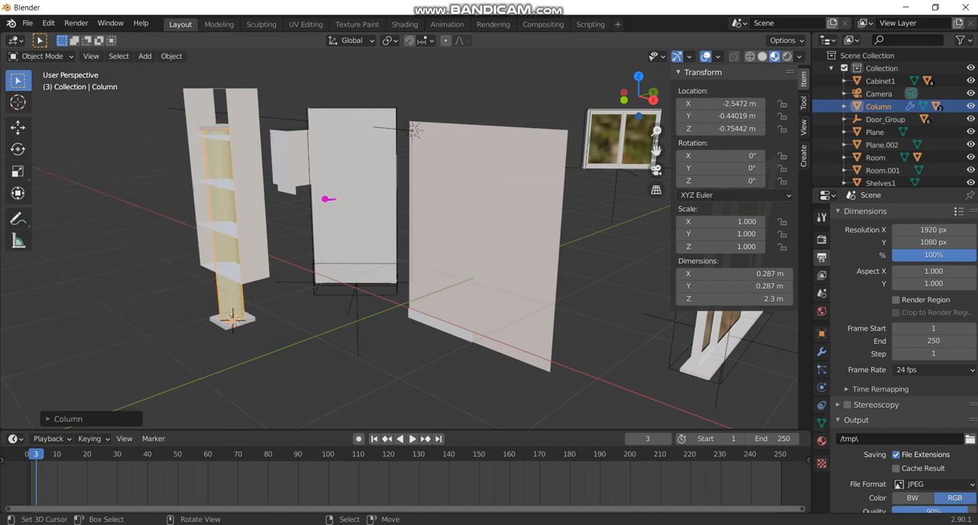
Move the column about 2.54 m in X and -0.42 m in Y in front of the door, keeping its height locked.
{"action": "key", "text": "g"}
{"action": "key", "text": "shift+z"}
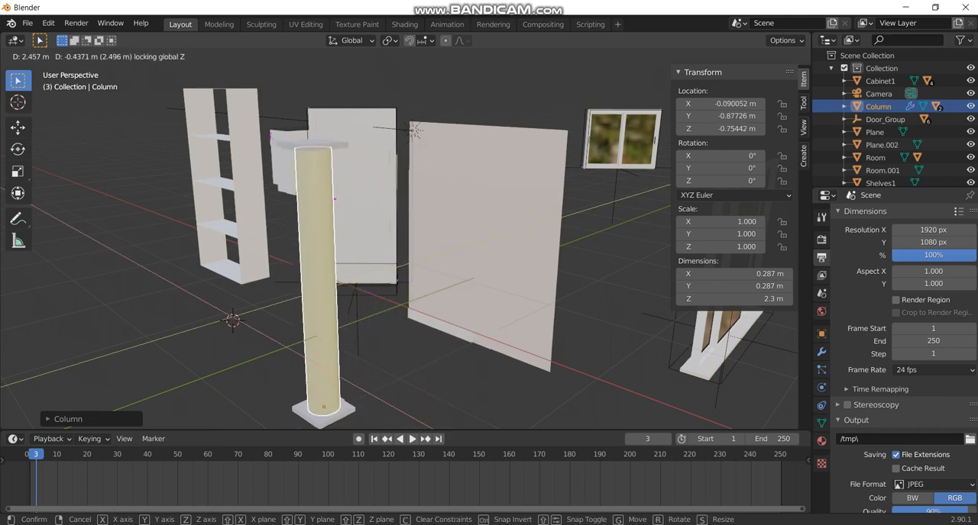
{"action": "left_click", "coordinate": [328, 306]}
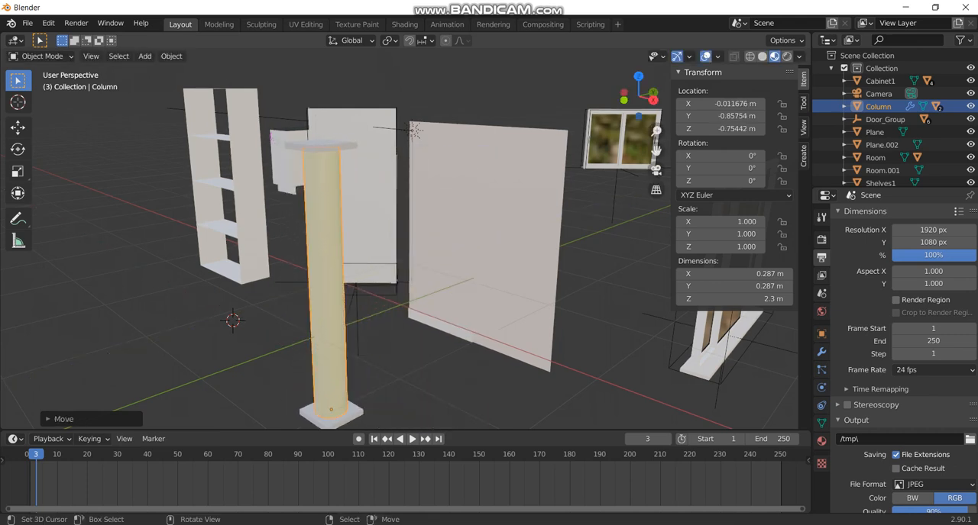
Place the 3D cursor on the empty floor beyond the shelves and add Archimesh Stairs there.
{"action": "scroll", "coordinate": [382, 245], "scroll_direction": "down", "scroll_amount": 4}
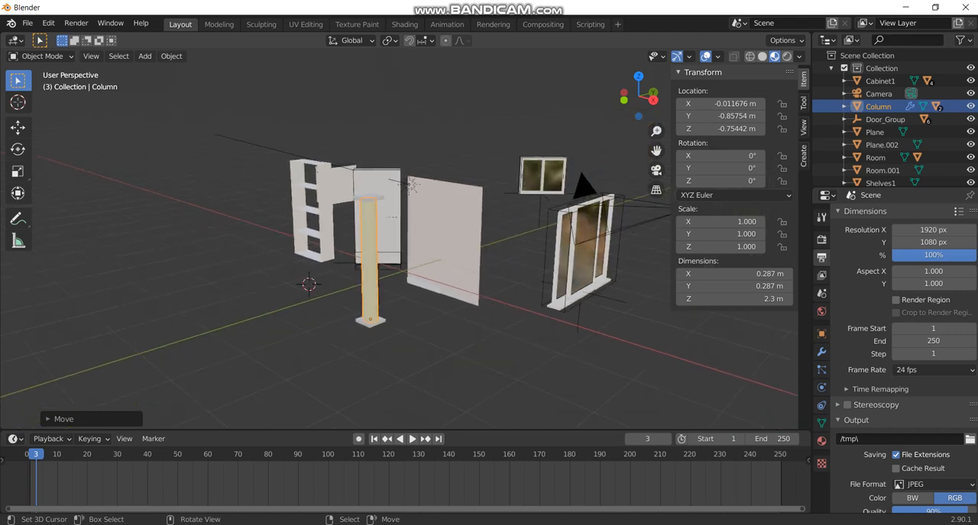
{"action": "middle_click_drag", "start_coordinate": [382, 244], "coordinate": [359, 243]}
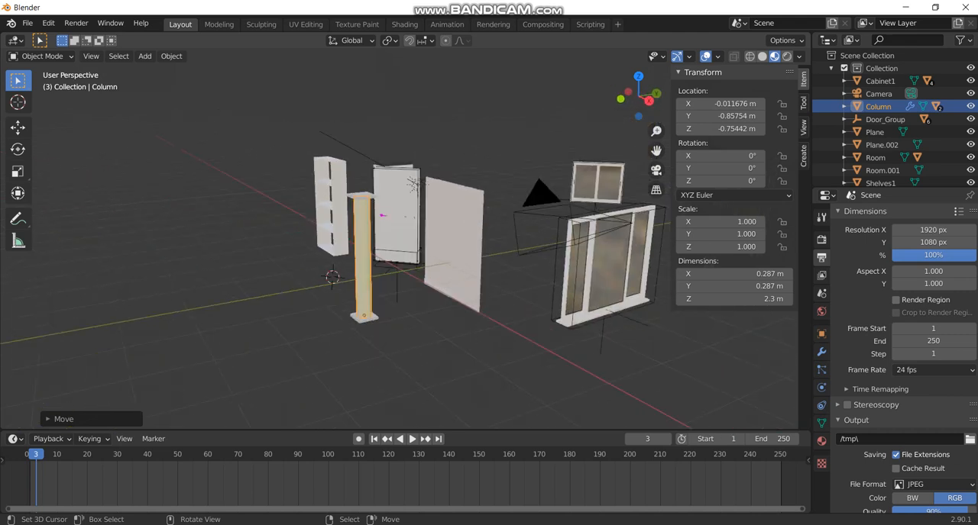
{"action": "key", "text": "shift+b"}
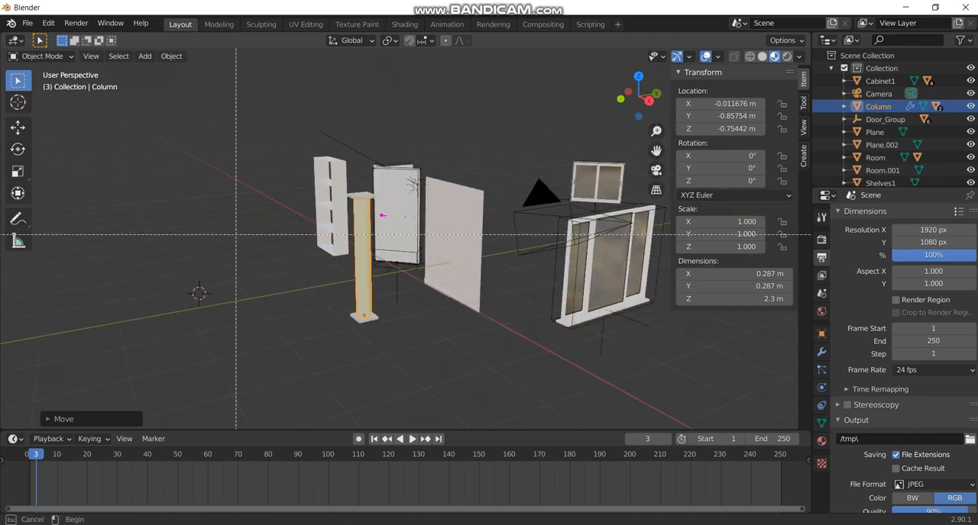
{"action": "left_click_drag", "start_coordinate": [116, 169], "coordinate": [429, 379]}
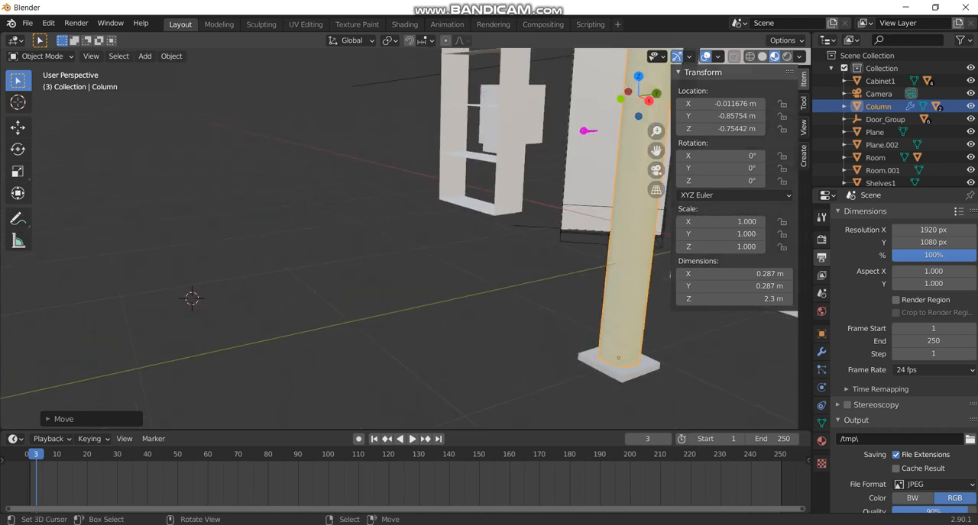
{"action": "key", "text": "shift+a"}
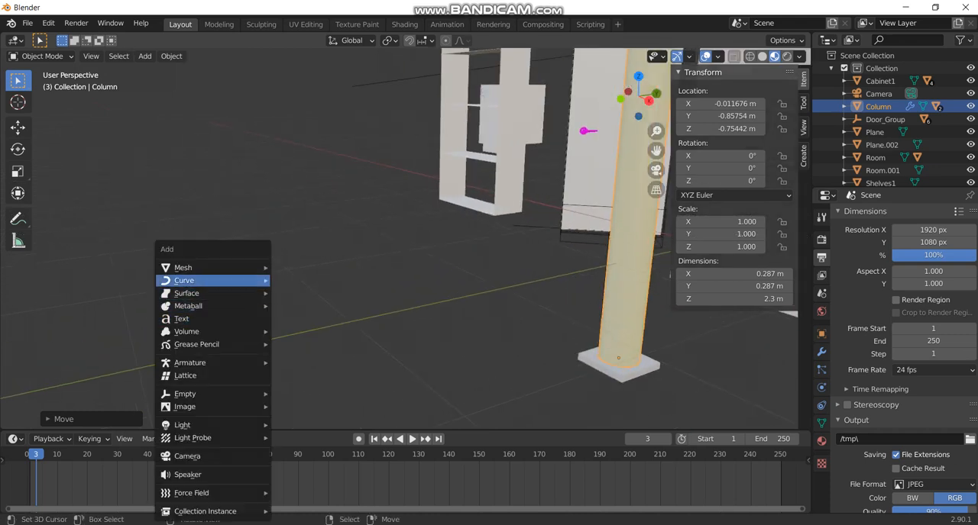
{"action": "mouse_move", "coordinate": [198, 267]}
{"action": "mouse_move", "coordinate": [305, 406]}
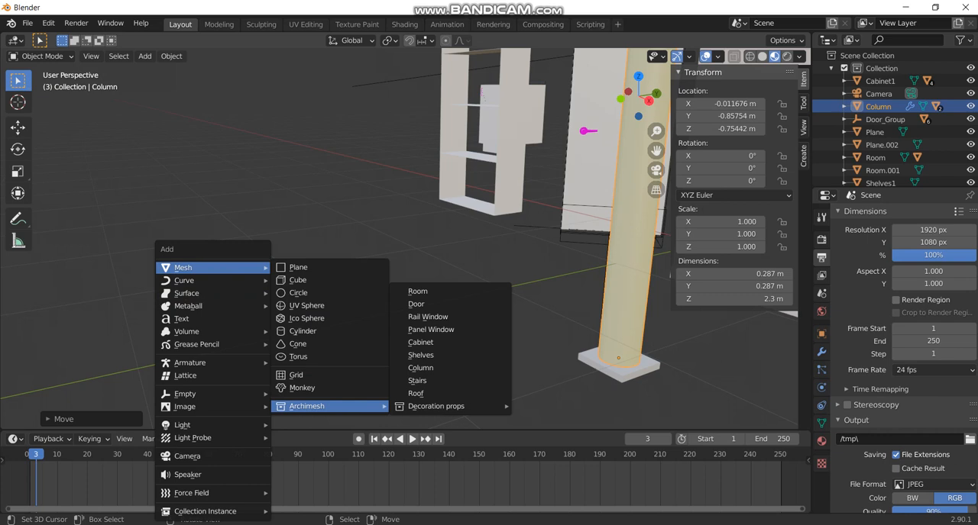
{"action": "left_click", "coordinate": [427, 380]}
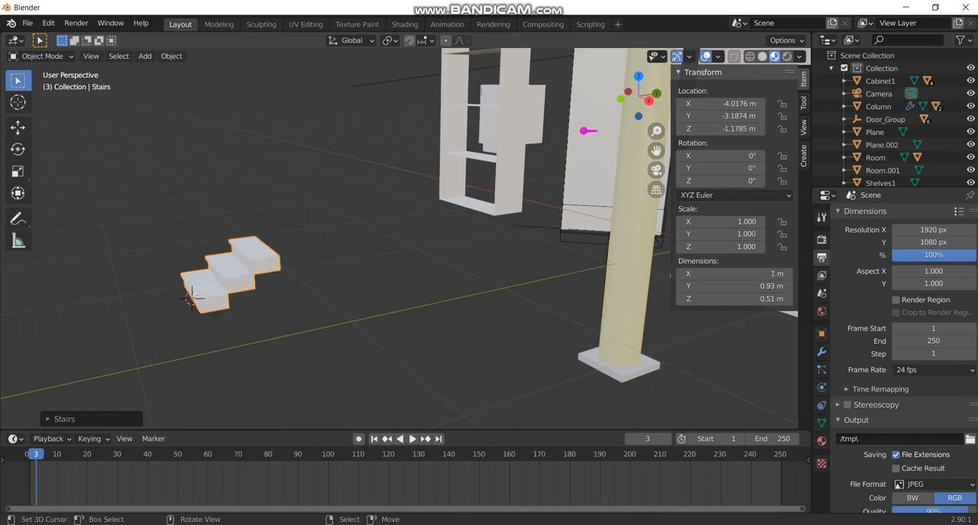
{"action": "key", "text": "g"}
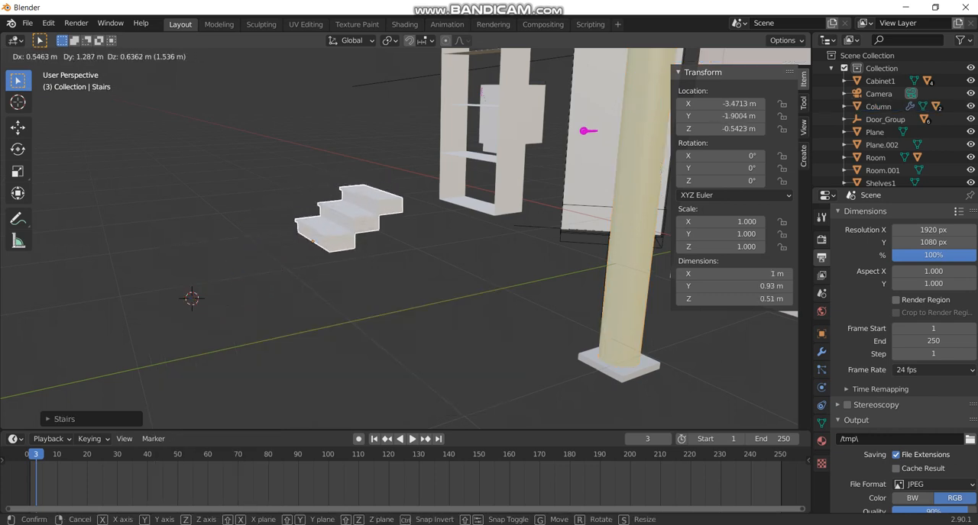
{"action": "key", "text": "Escape"}
Duplicate the stairs twice to continue the flight, offsetting each copy about 0.3 m in X, 0.8 m in Y and 0.5 to 0.6 m upward.
{"action": "key", "text": "shift+d"}
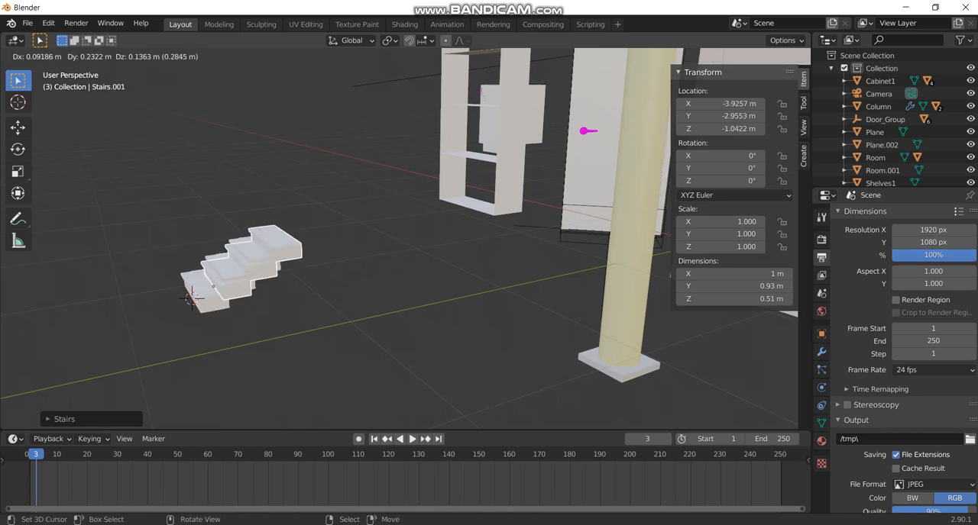
{"action": "key", "text": "Return"}
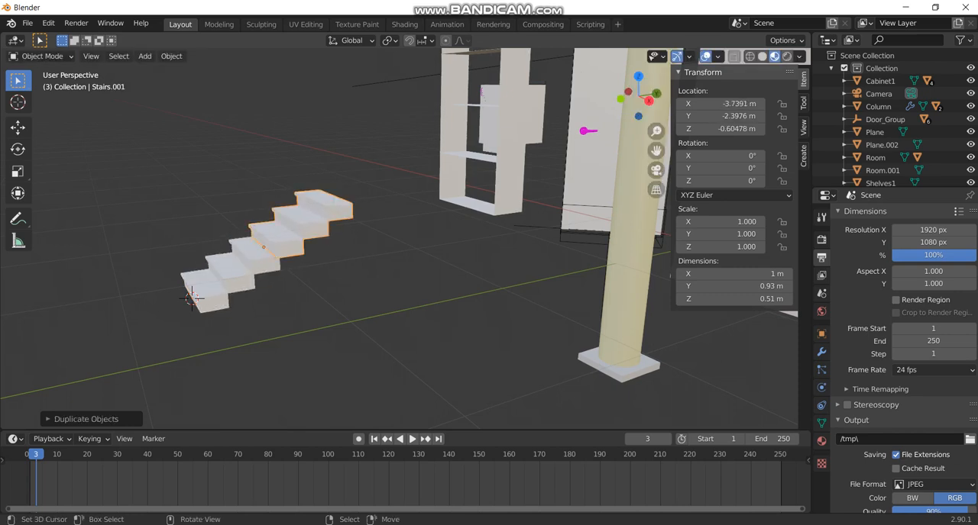
{"action": "key", "text": "shift+d"}
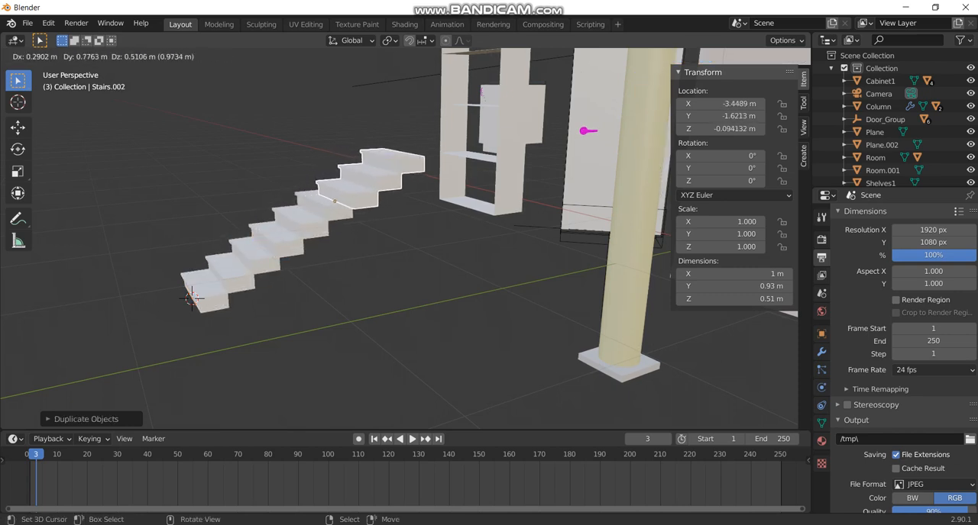
{"action": "key", "text": "Return"}
{"action": "key", "text": "alt+a"}
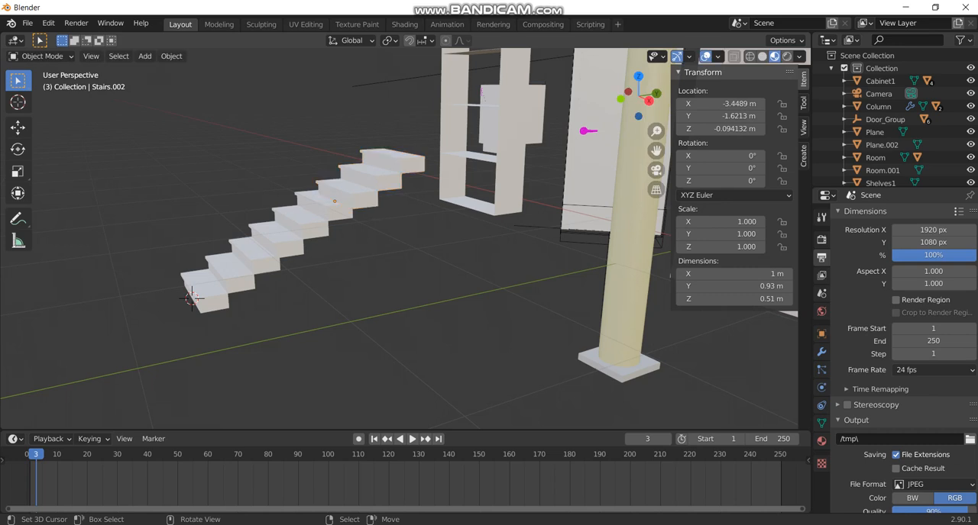
Place the 3D cursor in the empty area beyond the foot of the stairs.
{"action": "scroll", "coordinate": [469, 270], "scroll_direction": "down", "scroll_amount": 5}
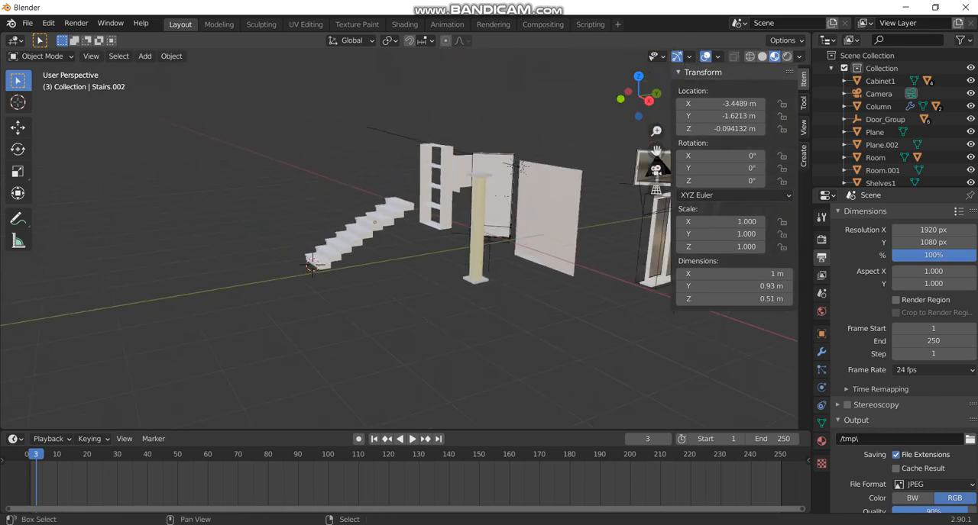
{"action": "key", "text": "b"}
{"action": "key", "text": "Escape"}
{"action": "scroll", "coordinate": [196, 221], "scroll_direction": "up", "scroll_amount": 8}
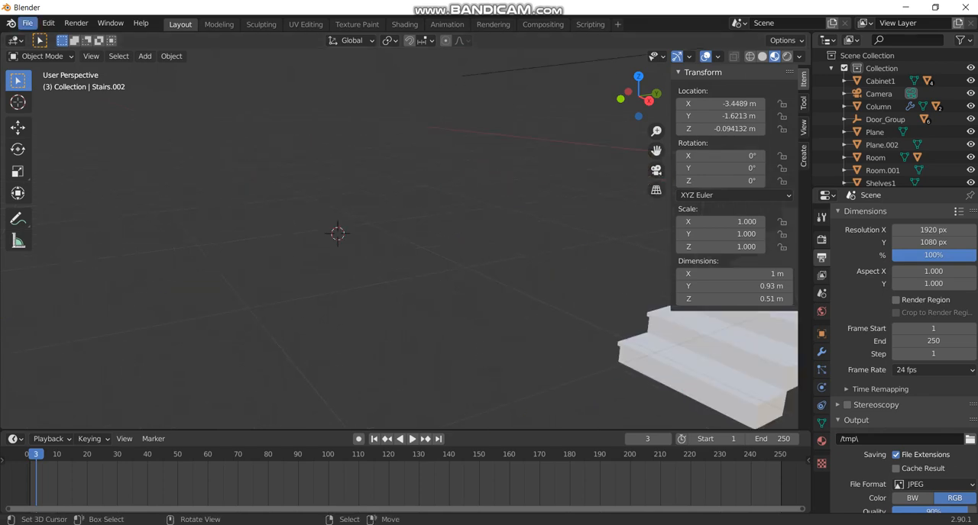
{"action": "left_click", "coordinate": [27, 22]}
{"action": "mouse_move", "coordinate": [68, 208]}
{"action": "left_click", "coordinate": [195, 207]}
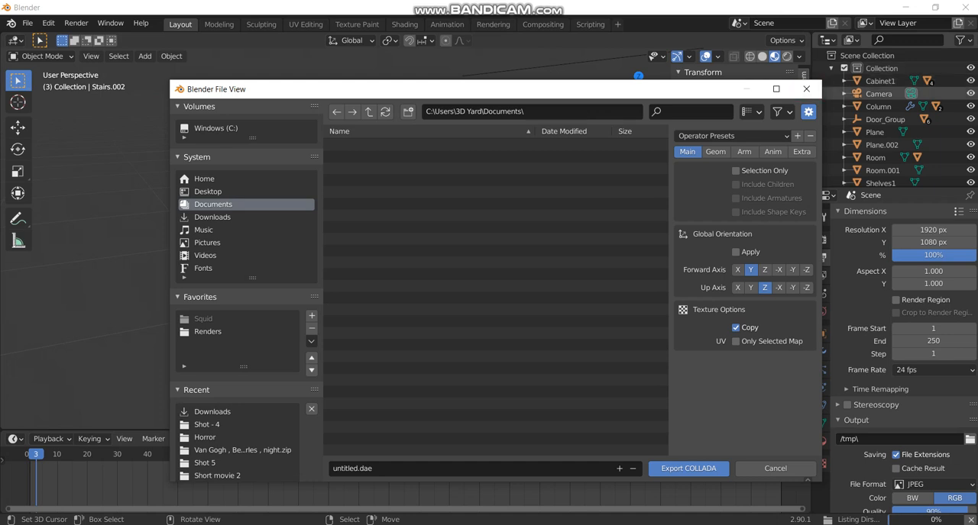
{"action": "left_click", "coordinate": [806, 88]}
Add an Archimesh Roof at the 3D cursor in the empty area beyond the foot of the stairs.
{"action": "key", "text": "shift+a"}
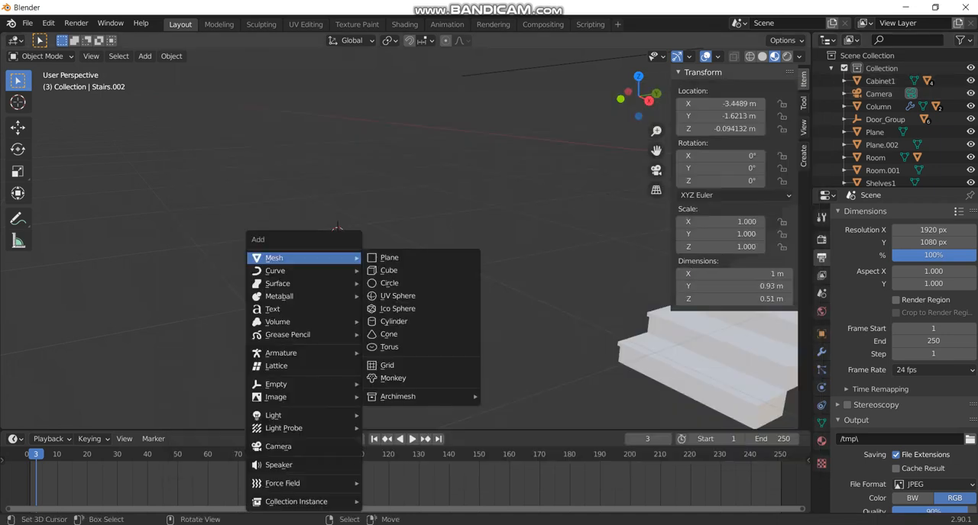
{"action": "mouse_move", "coordinate": [397, 397]}
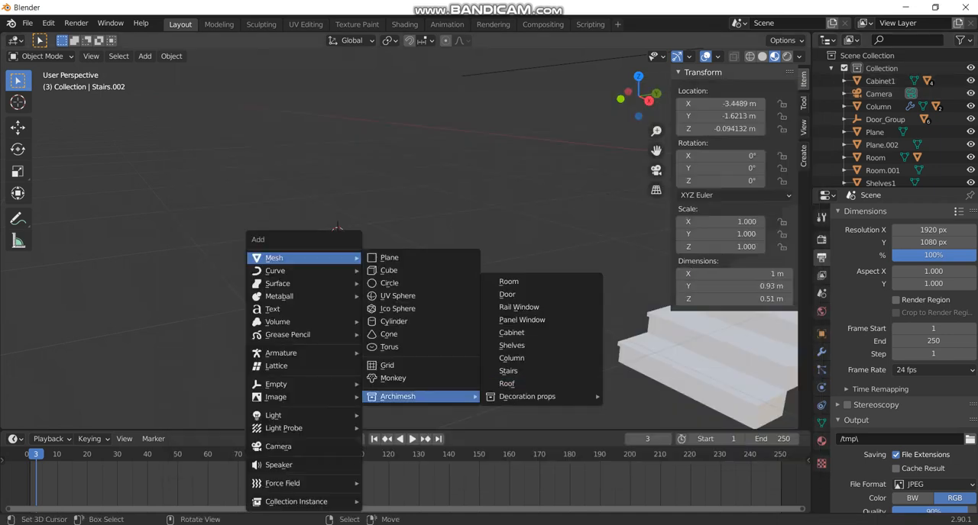
{"action": "left_click", "coordinate": [506, 383]}
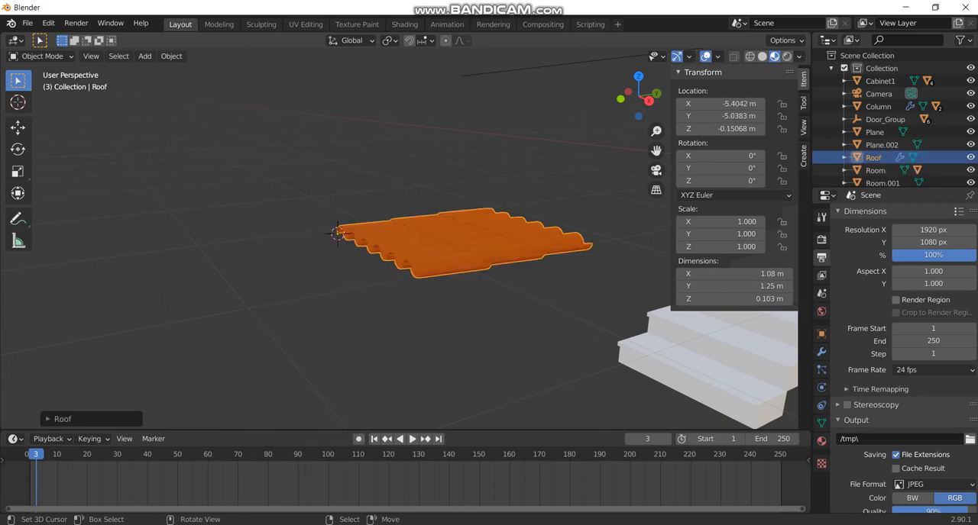
{"action": "key", "text": "r"}
{"action": "key", "text": "r"}
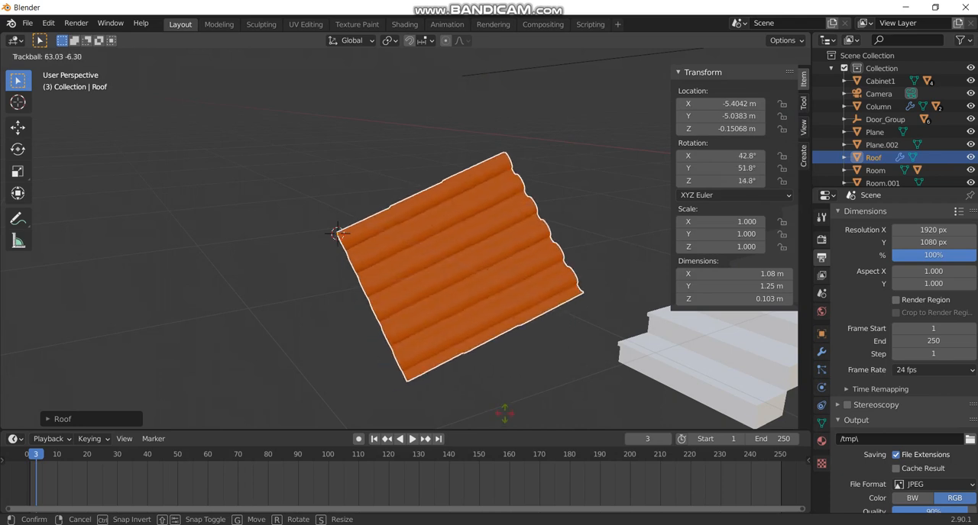
{"action": "key", "text": "Escape"}
Duplicate the roof piece and offset the copy about -1.24 m in X and 0.02 m in Y, keeping its height locked.
{"action": "key", "text": "shift+d"}
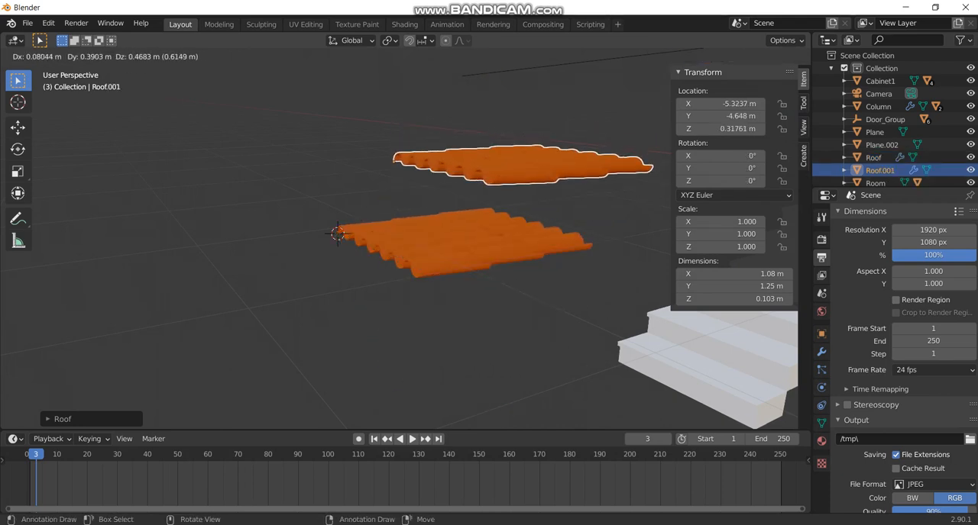
{"action": "key", "text": "shift+z"}
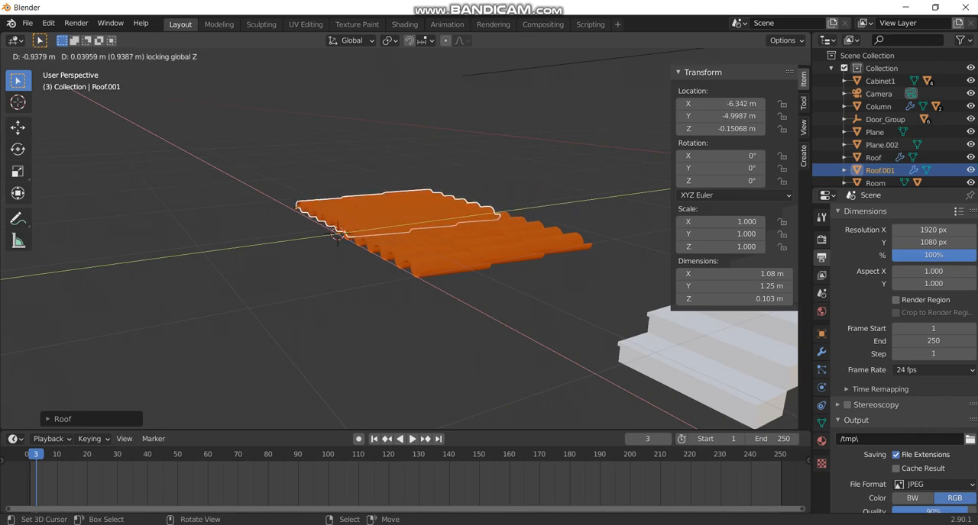
{"action": "key", "text": "Return"}
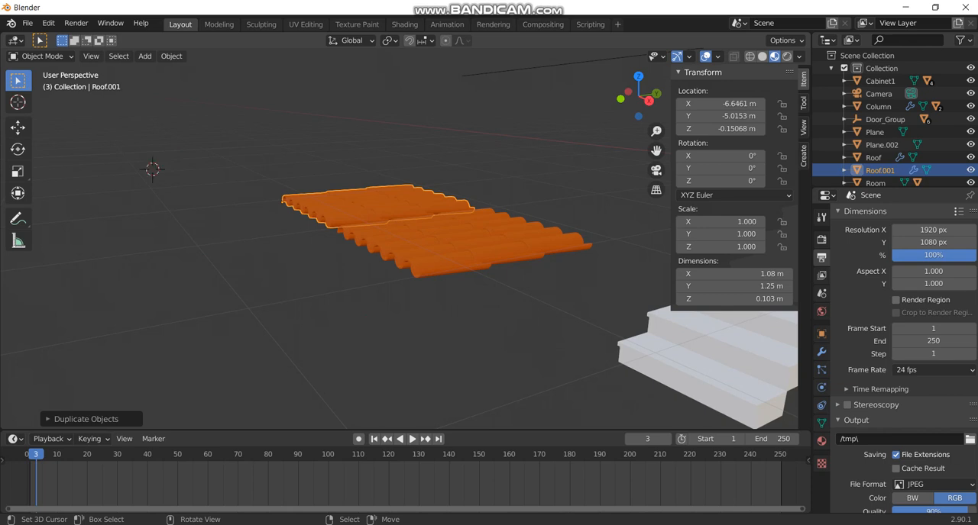
Select both roof pieces and move them together about 0.56 m in X and 1.71 m in Y with height locked.
{"action": "right_click", "coordinate": [467, 242], "text": "shift"}
{"action": "right_click", "coordinate": [391, 204], "text": "shift"}
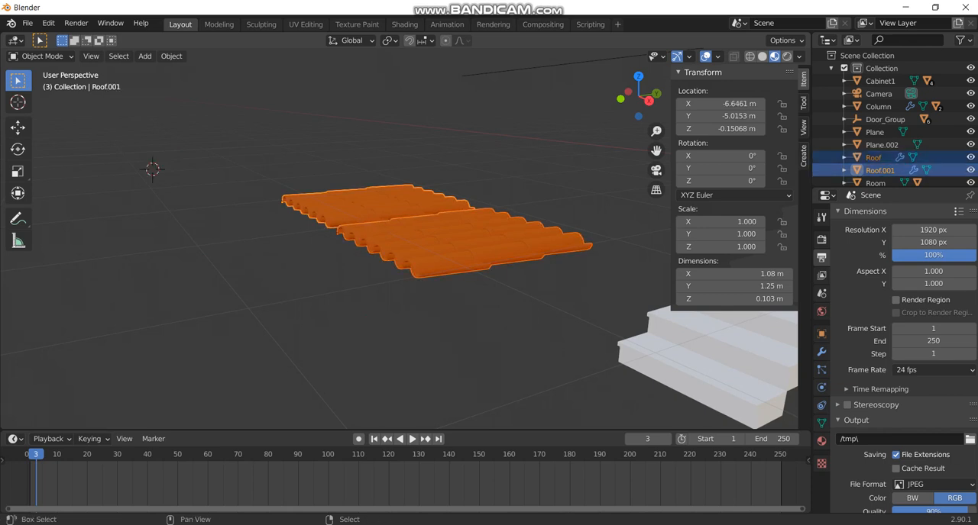
{"action": "key", "text": "g"}
{"action": "key", "text": "shift+z"}
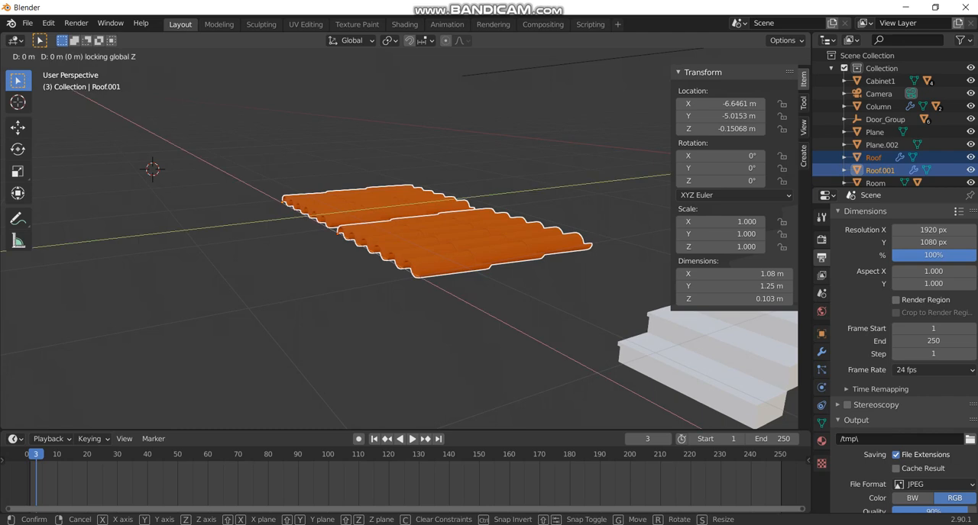
{"action": "key", "text": "Return"}
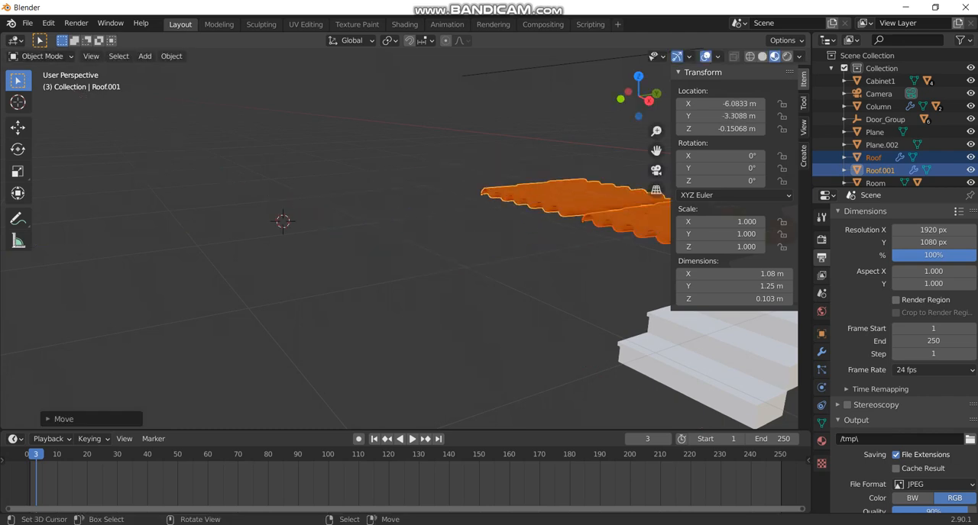
Add Archimesh Books from the decoration props at the 3D cursor on the empty floor.
{"action": "key", "text": "shift+a"}
{"action": "key", "text": "Escape"}
{"action": "key", "text": "shift+a"}
{"action": "mouse_move", "coordinate": [275, 213]}
{"action": "mouse_move", "coordinate": [382, 352]}
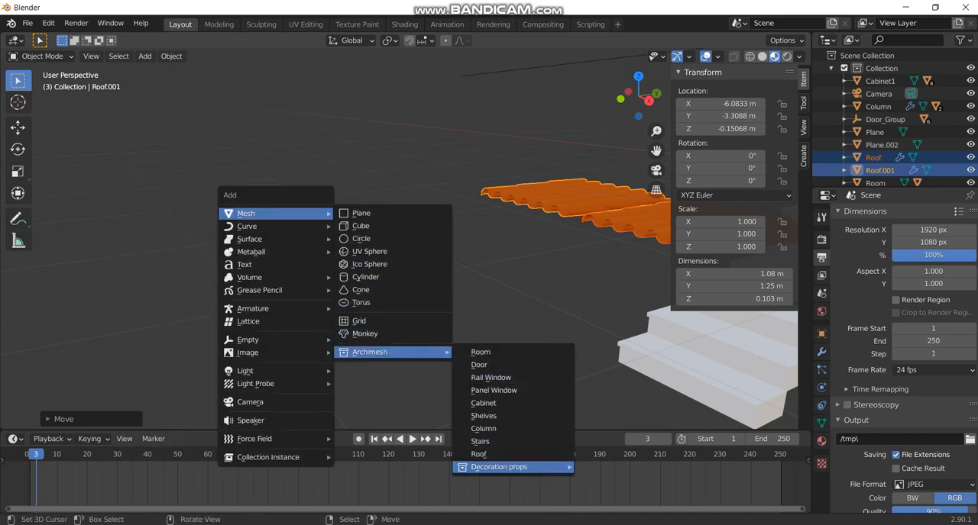
{"action": "mouse_move", "coordinate": [500, 466]}
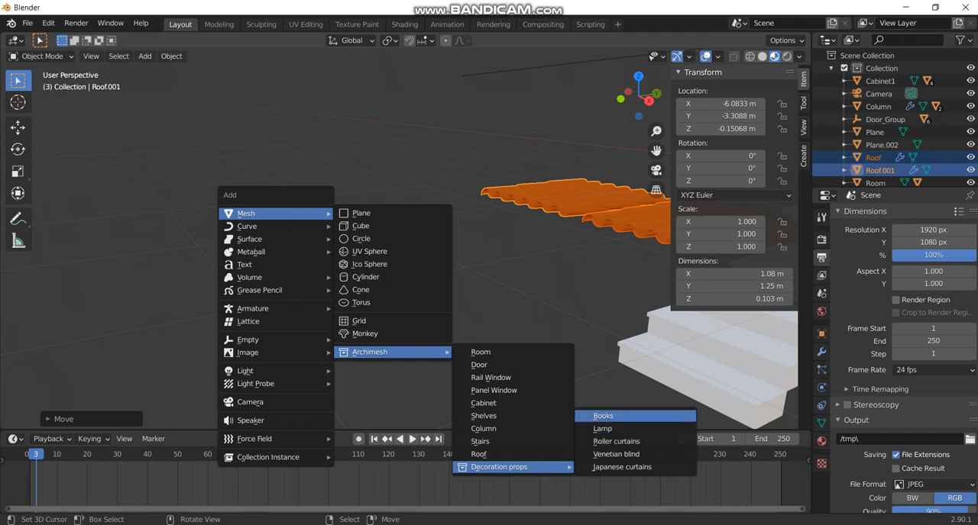
{"action": "left_click", "coordinate": [603, 416]}
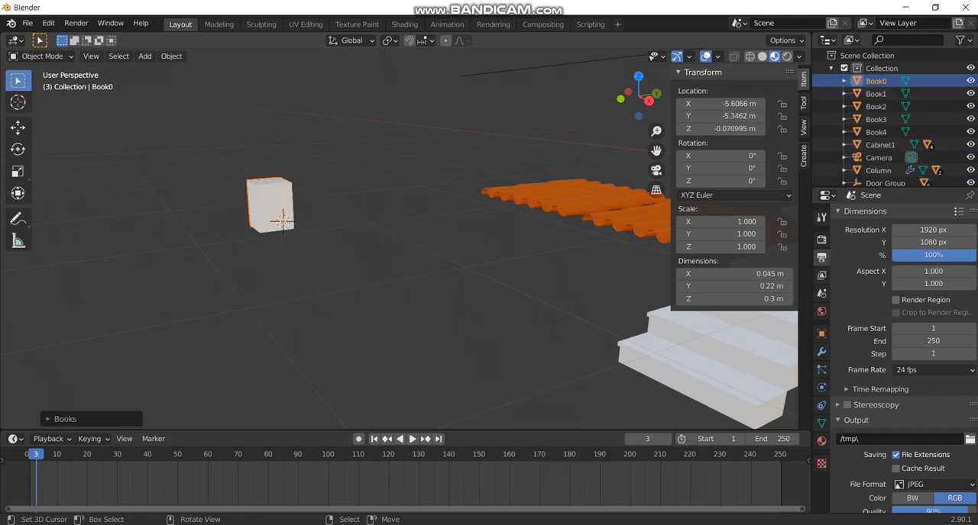
{"action": "key", "text": "g"}
{"action": "key", "text": "shift+z"}
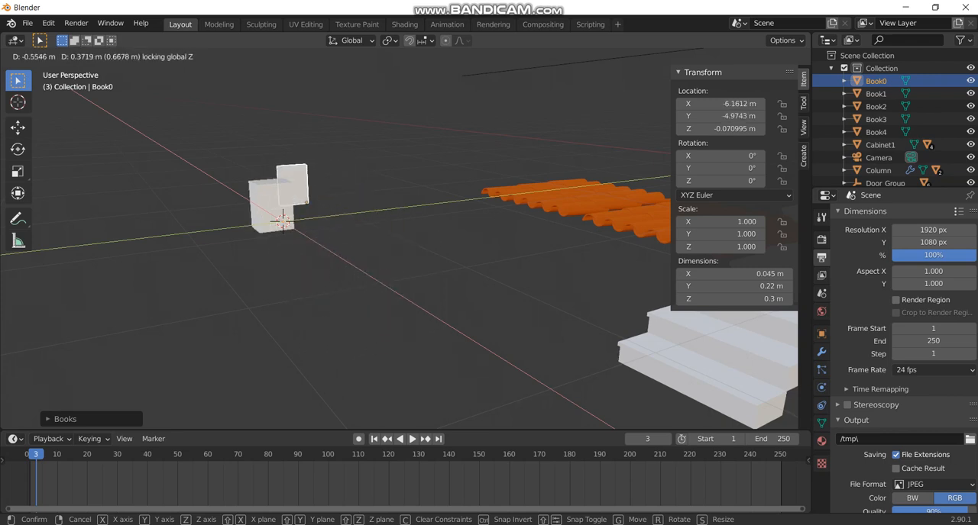
{"action": "key", "text": "Return"}
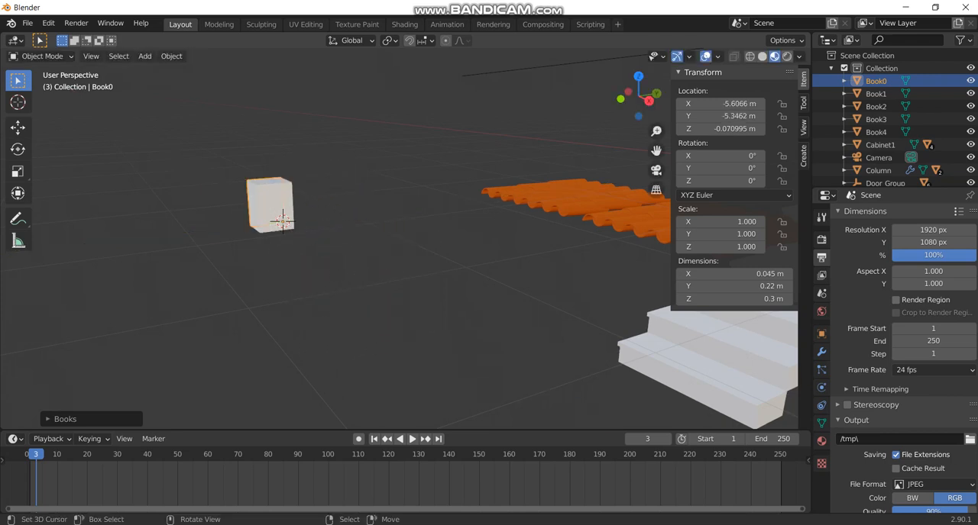
Box-select all the books and move them about -0.65 m in X and 1.66 m in Y with height locked.
{"action": "key", "text": "b"}
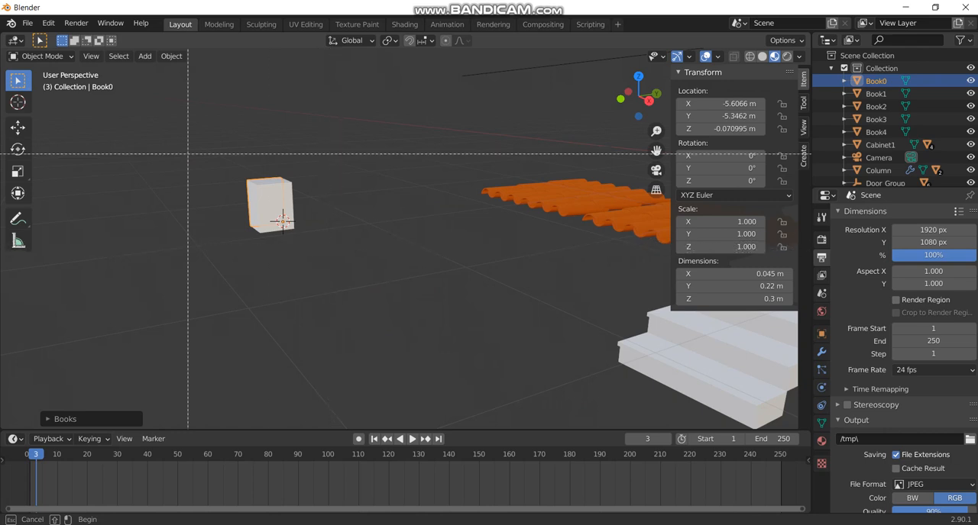
{"action": "left_click_drag", "start_coordinate": [230, 163], "coordinate": [268, 197]}
{"action": "key", "text": "g"}
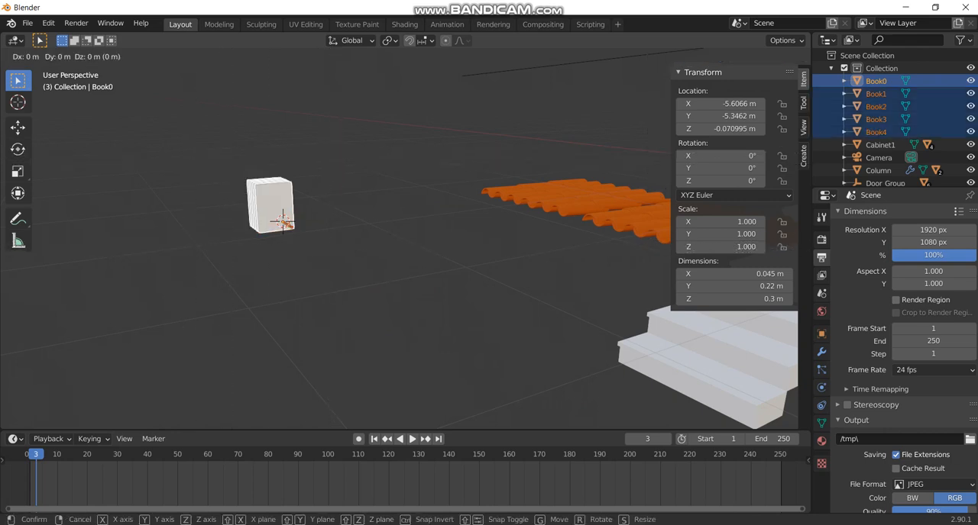
{"action": "key", "text": "shift+z"}
{"action": "key", "text": "Return"}
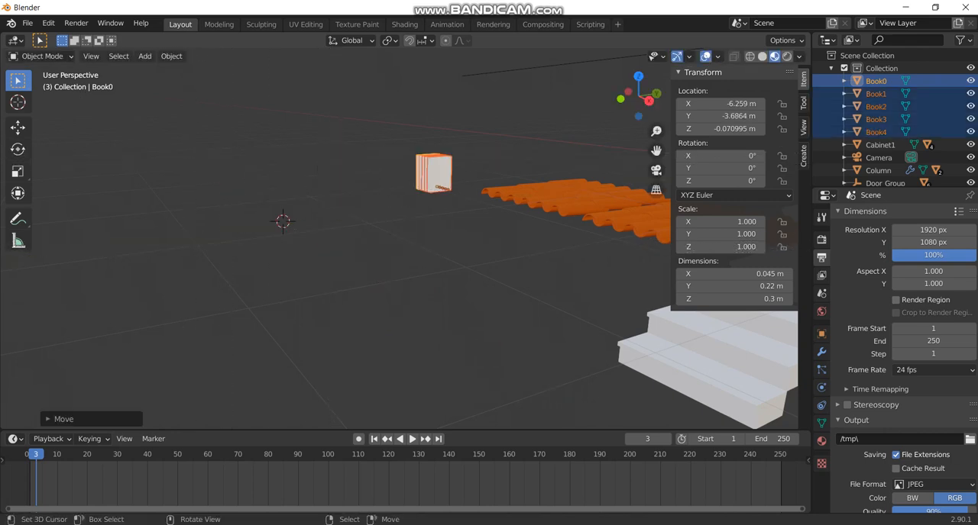
Add an Archimesh Lamp from the decoration props at the 3D cursor on the cleared floor.
{"action": "key", "text": "shift+a"}
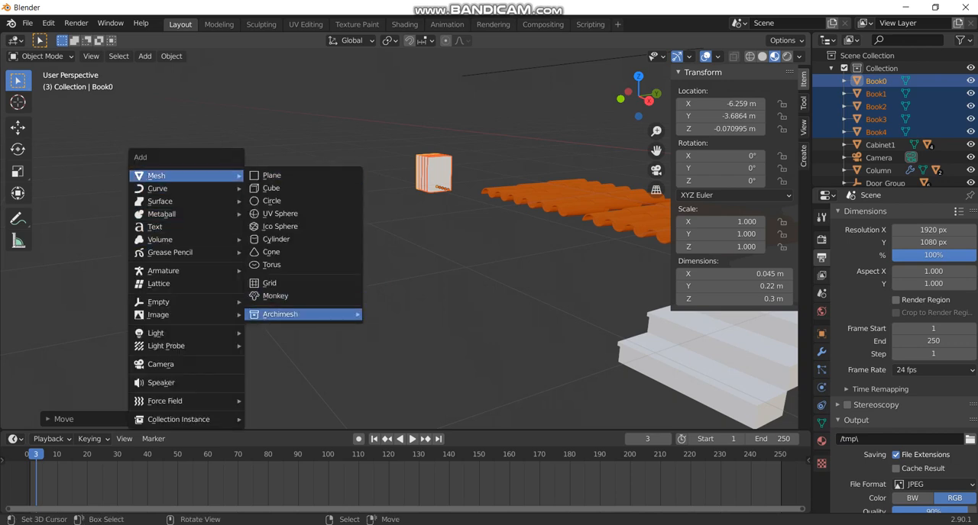
{"action": "mouse_move", "coordinate": [304, 315]}
{"action": "mouse_move", "coordinate": [424, 429]}
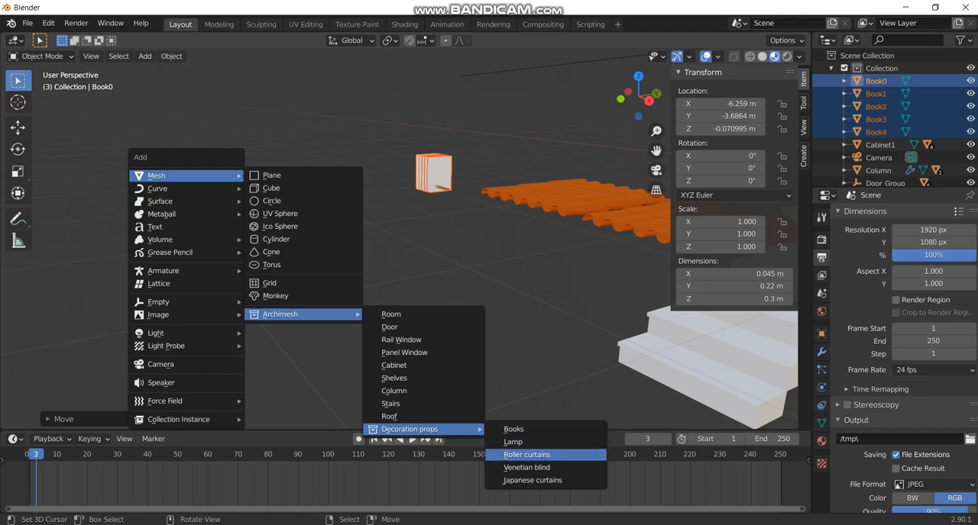
{"action": "left_click", "coordinate": [513, 443]}
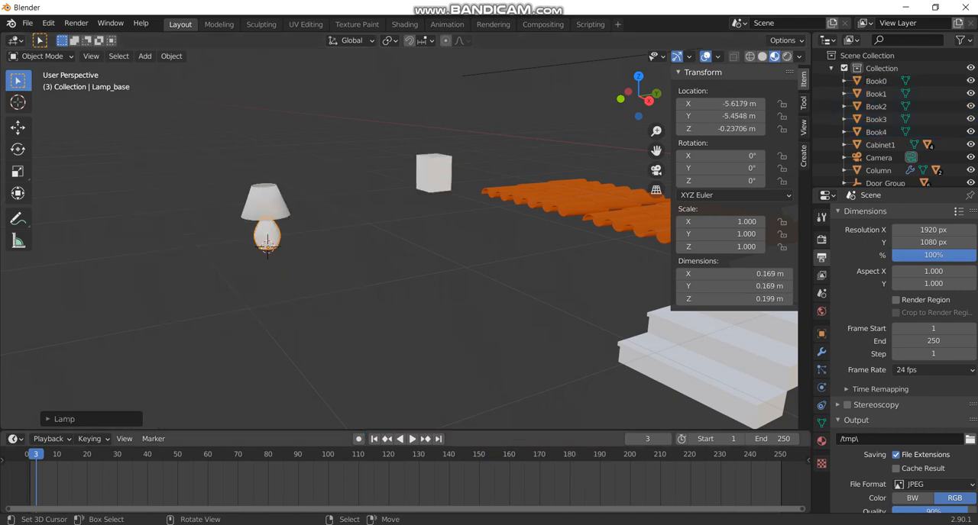
Scale the lamp uniformly to about 1.49 and move it about 1.07 m in X and 1.23 m in Y with height locked.
{"action": "key", "text": "s"}
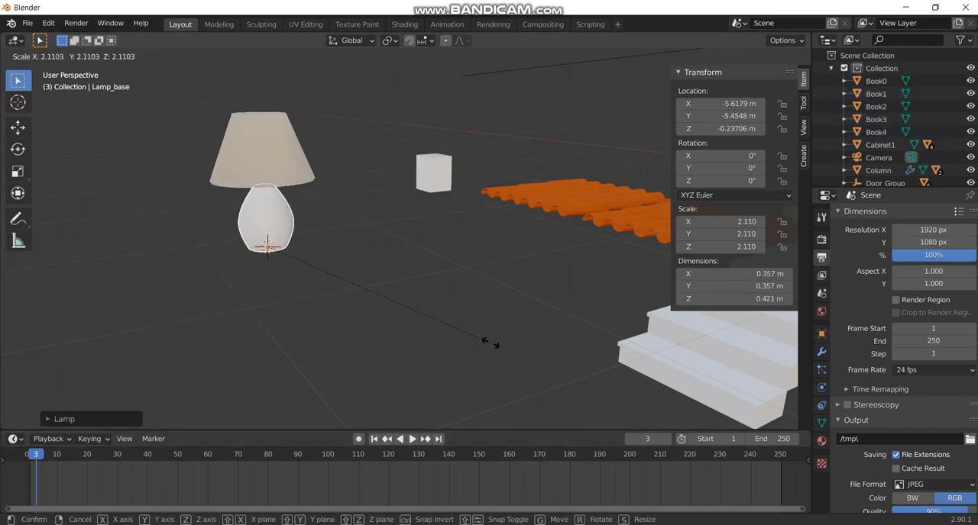
{"action": "key", "text": "Escape"}
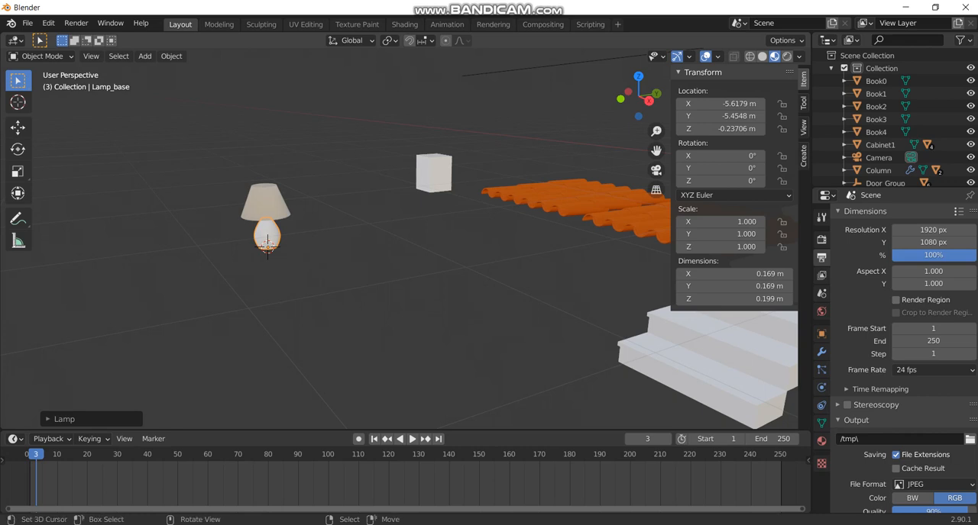
{"action": "key", "text": "s"}
{"action": "left_click", "coordinate": [332, 226]}
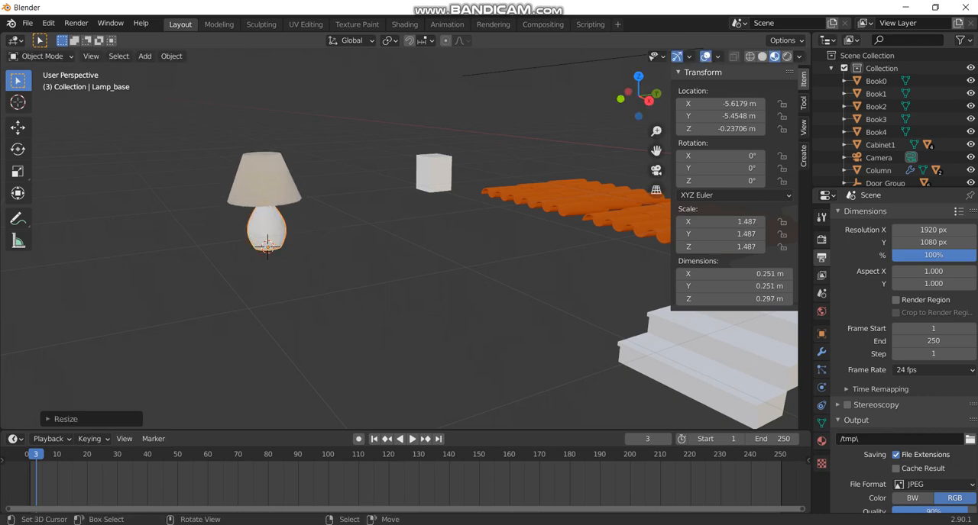
{"action": "key", "text": "g"}
{"action": "key", "text": "shift+z"}
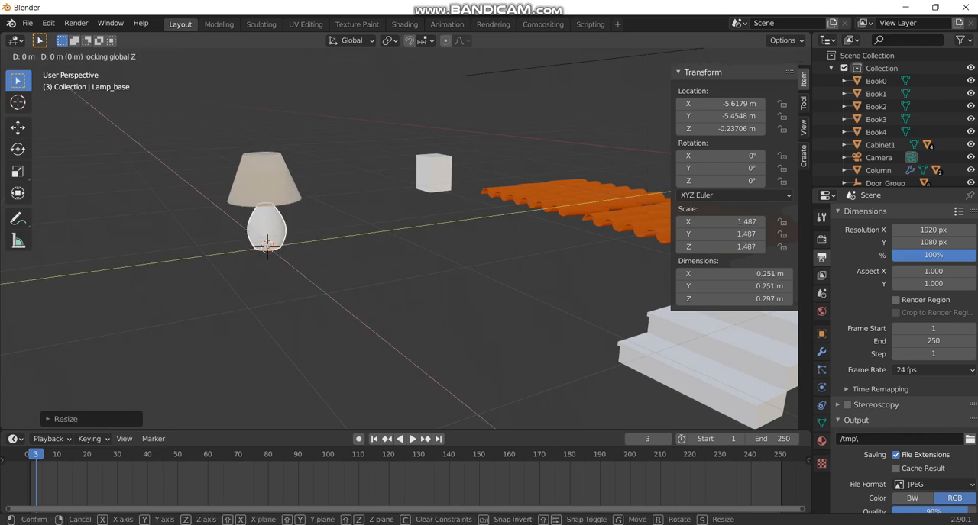
{"action": "left_click", "coordinate": [580, 241]}
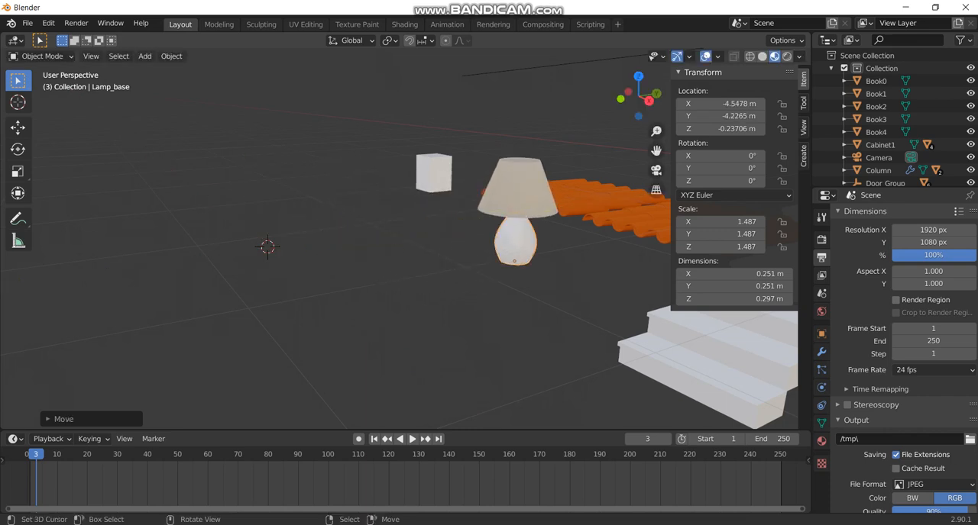
Add Archimesh Roller curtains from the decoration props at the 3D cursor.
{"action": "key", "text": "shift+a"}
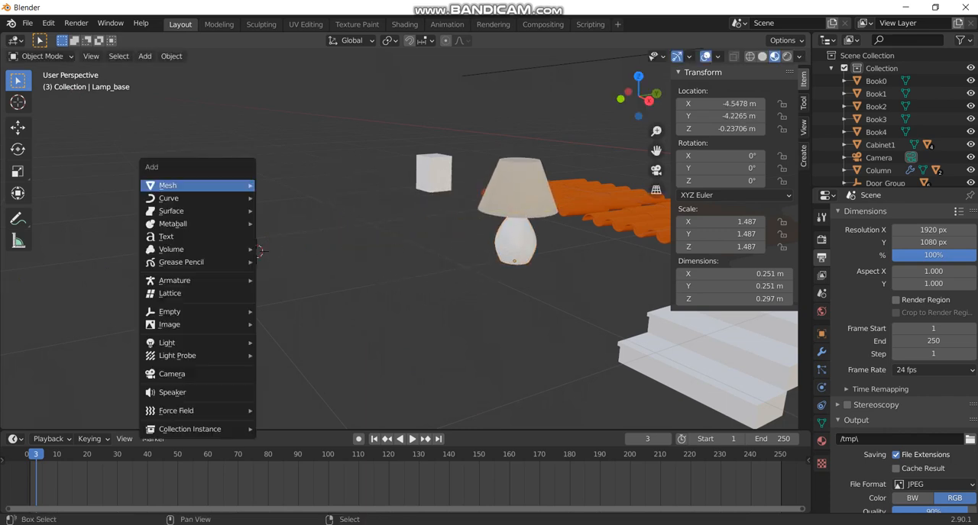
{"action": "mouse_move", "coordinate": [199, 281]}
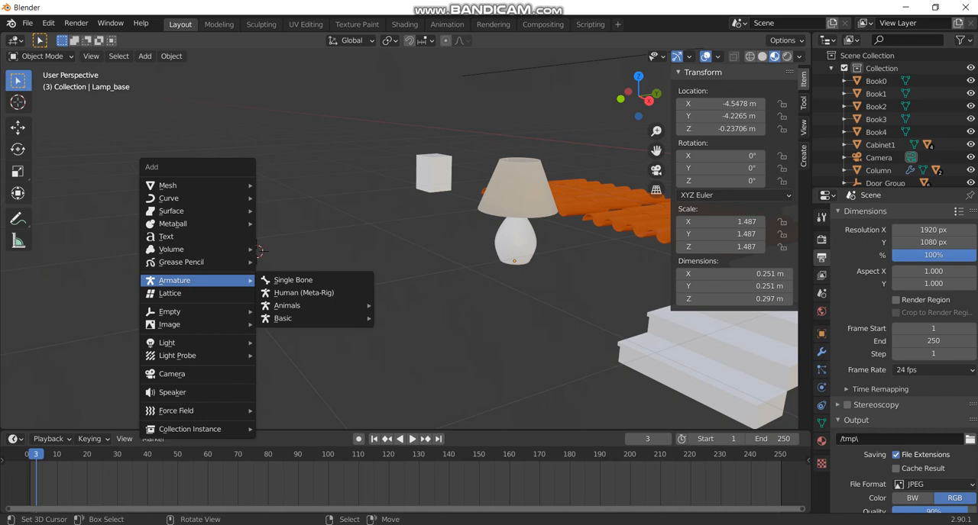
{"action": "mouse_move", "coordinate": [191, 186]}
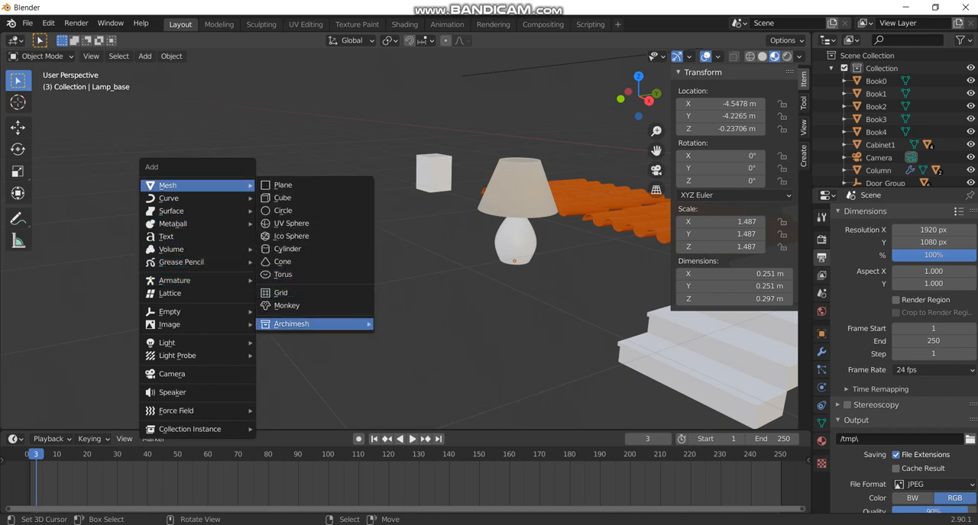
{"action": "mouse_move", "coordinate": [306, 323]}
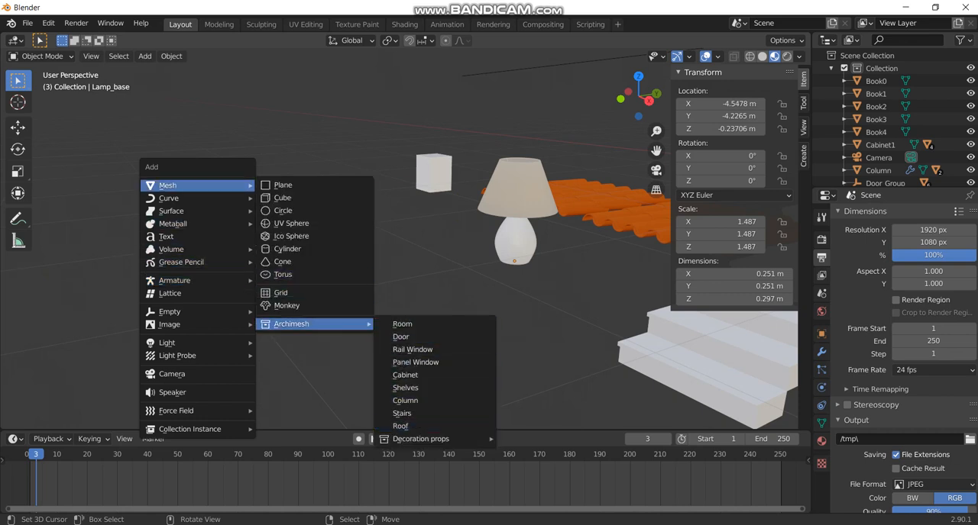
{"action": "mouse_move", "coordinate": [420, 440]}
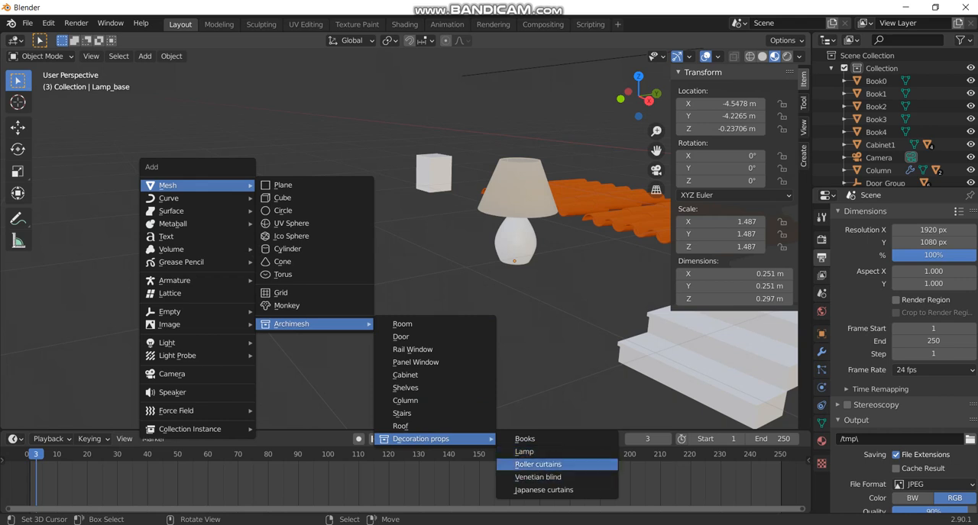
{"action": "left_click", "coordinate": [538, 464]}
Raise the roller curtain about 1.04 m, shifting it about -0.15 m in X and 0.29 m in Y, and rotate it about 49° around Z.
{"action": "key", "text": "g"}
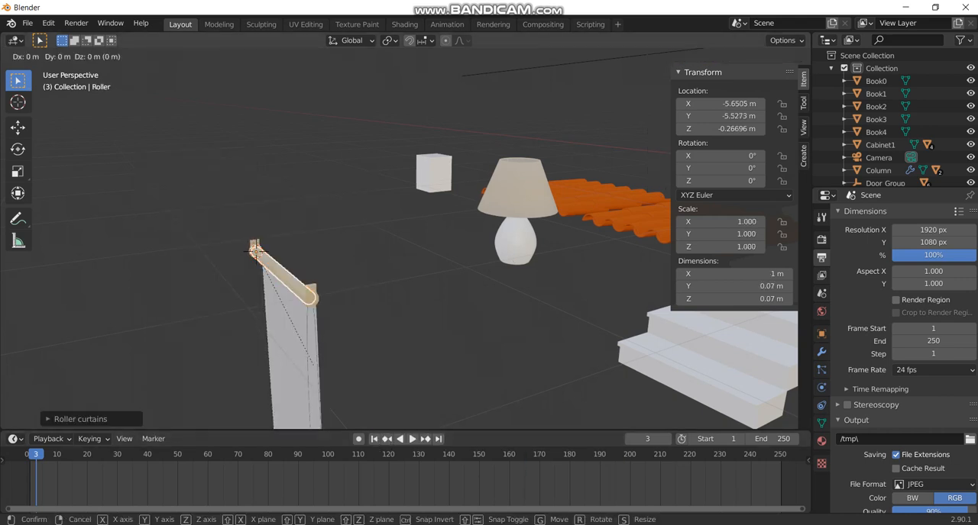
{"action": "left_click", "coordinate": [425, 147]}
{"action": "key", "text": "r"}
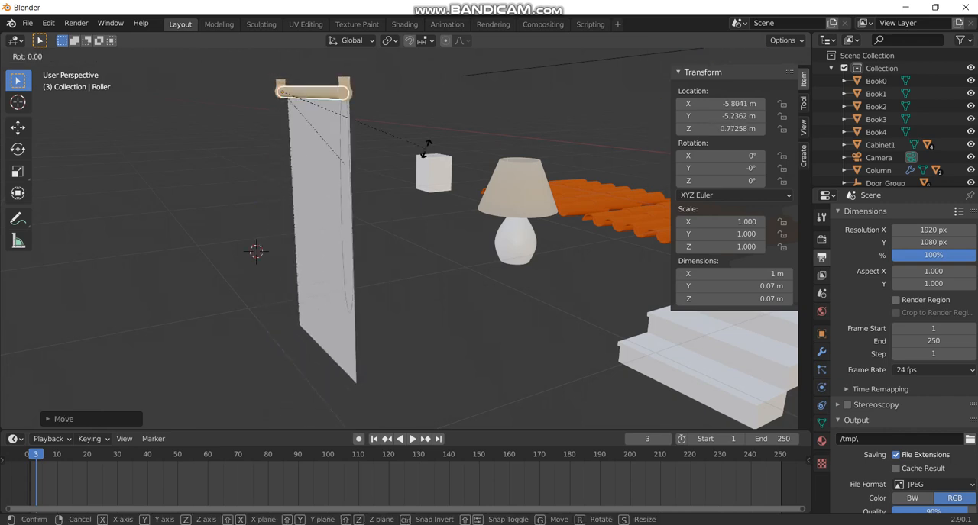
{"action": "key", "text": "z"}
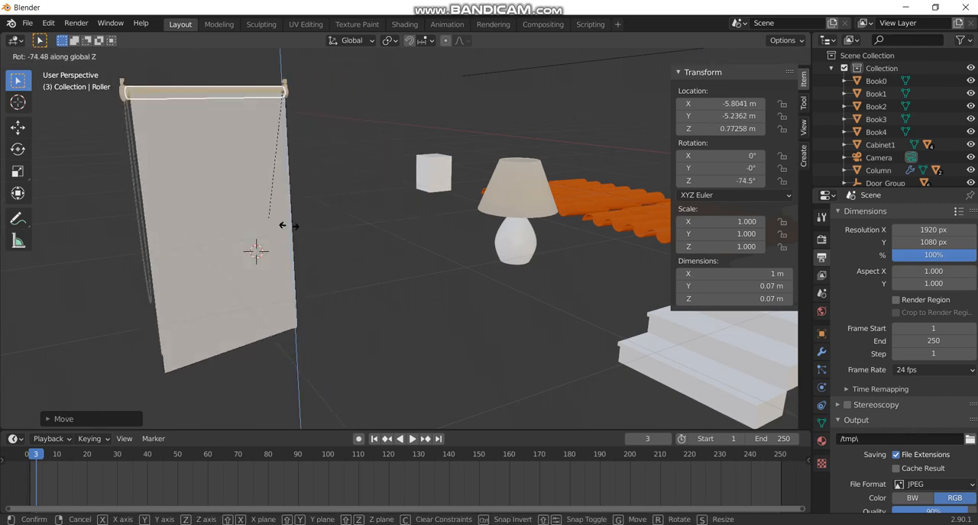
{"action": "left_click", "coordinate": [473, 370]}
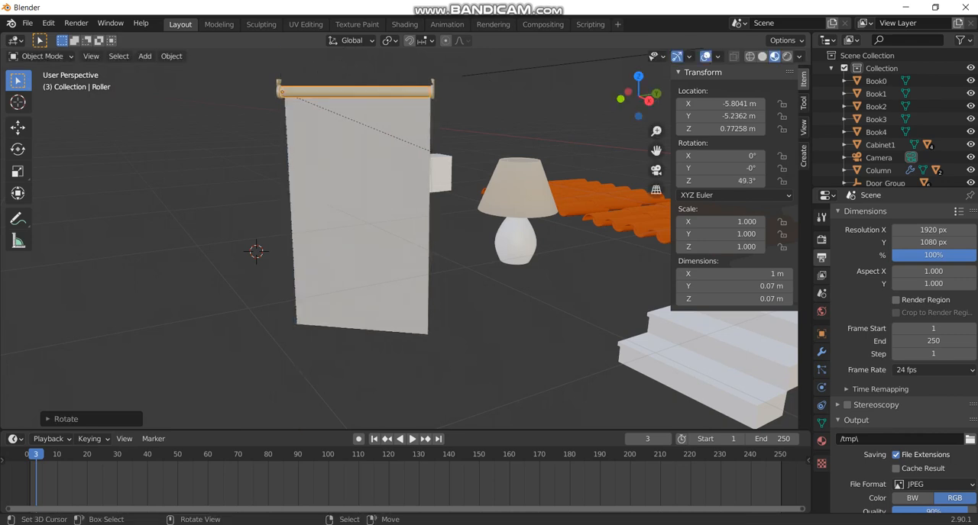
Select the roller curtain's roller, panel and side bracket together and move them with X locked to beyond the roof tiles.
{"action": "key", "text": "g"}
{"action": "key", "text": "Escape"}
{"action": "right_click", "coordinate": [365, 221]}
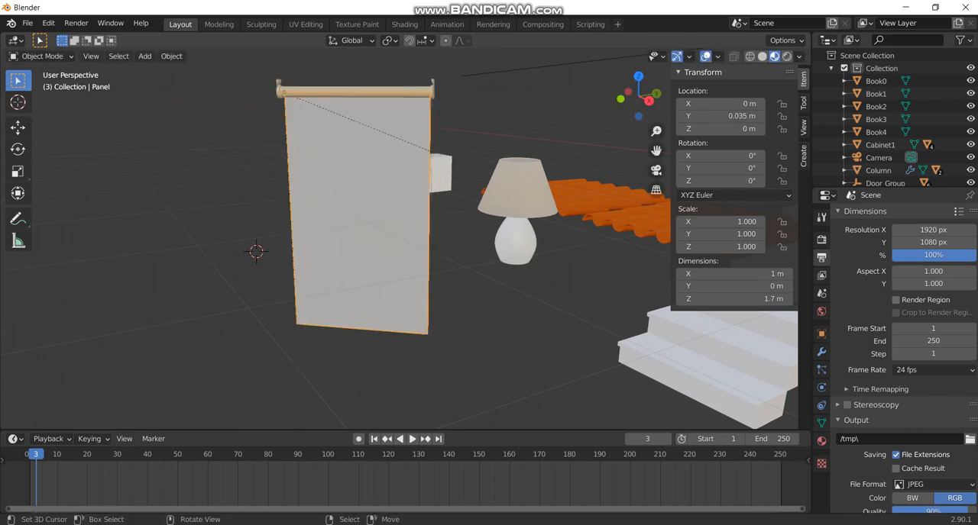
{"action": "key", "text": "g"}
{"action": "key", "text": "Escape"}
{"action": "right_click", "coordinate": [358, 91], "text": "shift"}
{"action": "right_click", "coordinate": [280, 88], "text": "shift"}
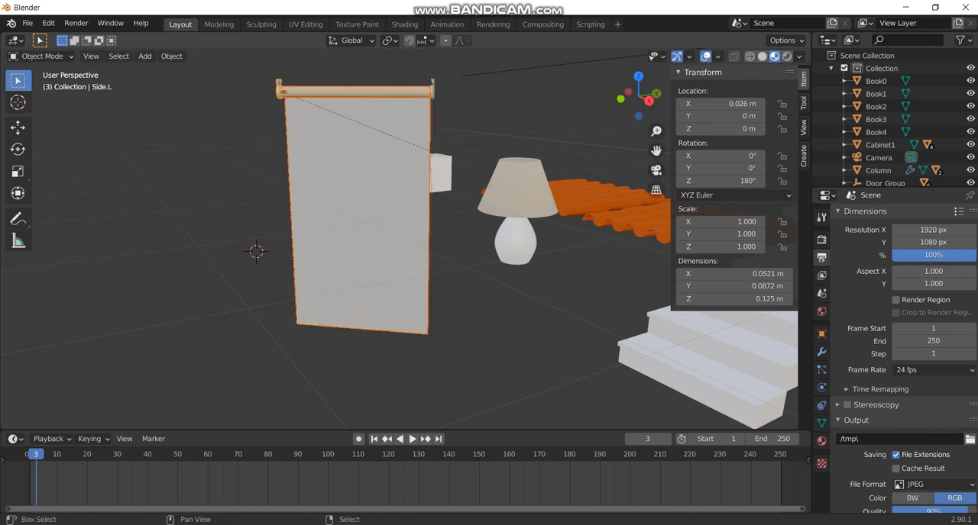
{"action": "key", "text": "g"}
{"action": "key", "text": "Escape"}
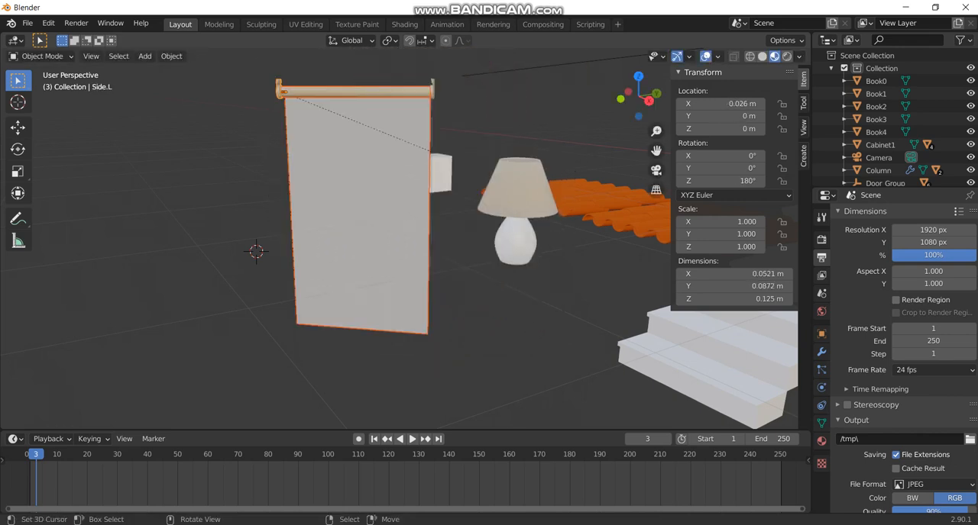
{"action": "key", "text": "g"}
{"action": "key", "text": "x"}
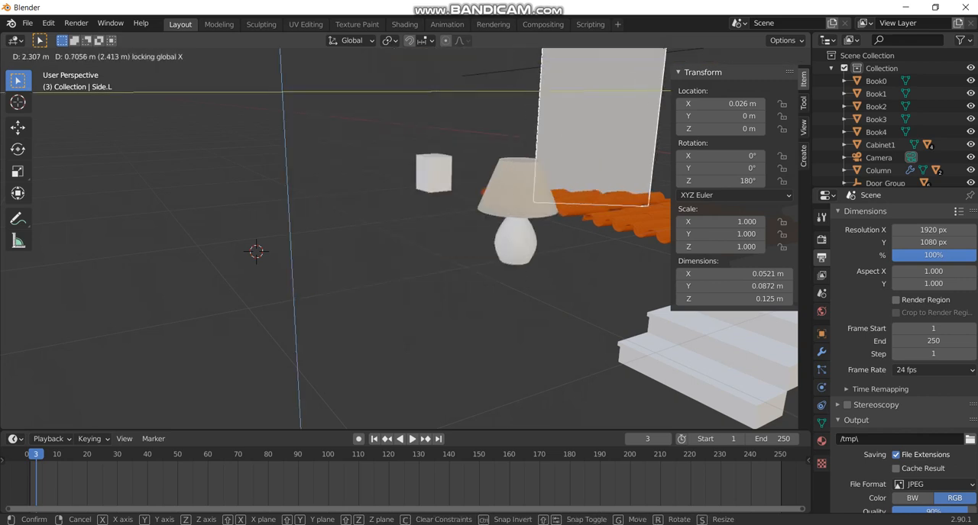
{"action": "key", "text": "Return"}
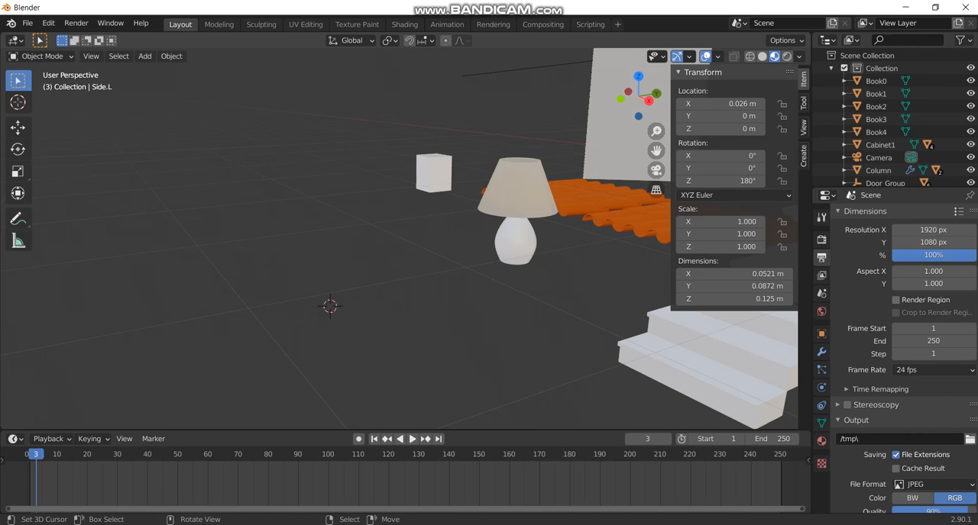
Place the 3D cursor on the empty floor and add an Archimesh Venetian blind from the decoration props.
{"action": "key", "text": "shift+s"}
{"action": "key", "text": "Escape"}
{"action": "key", "text": "shift+a"}
{"action": "mouse_move", "coordinate": [257, 323]}
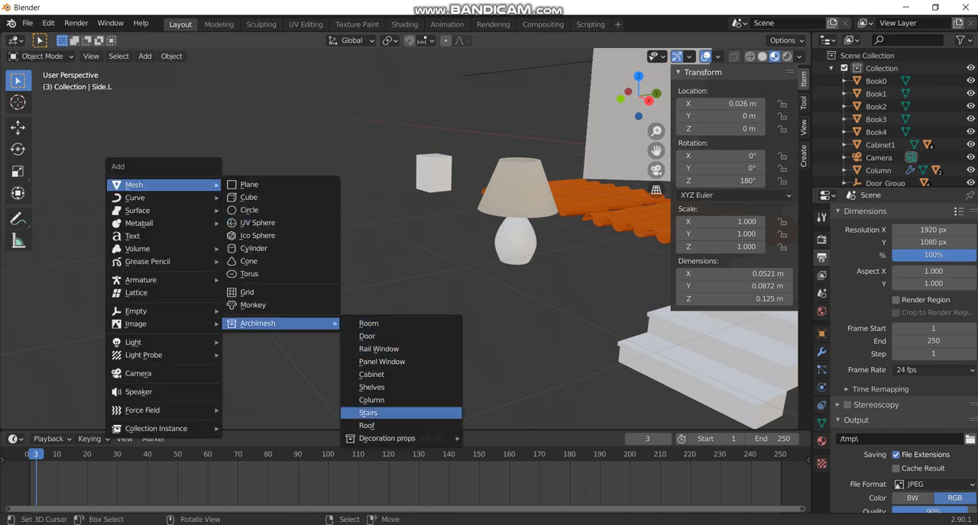
{"action": "mouse_move", "coordinate": [386, 439]}
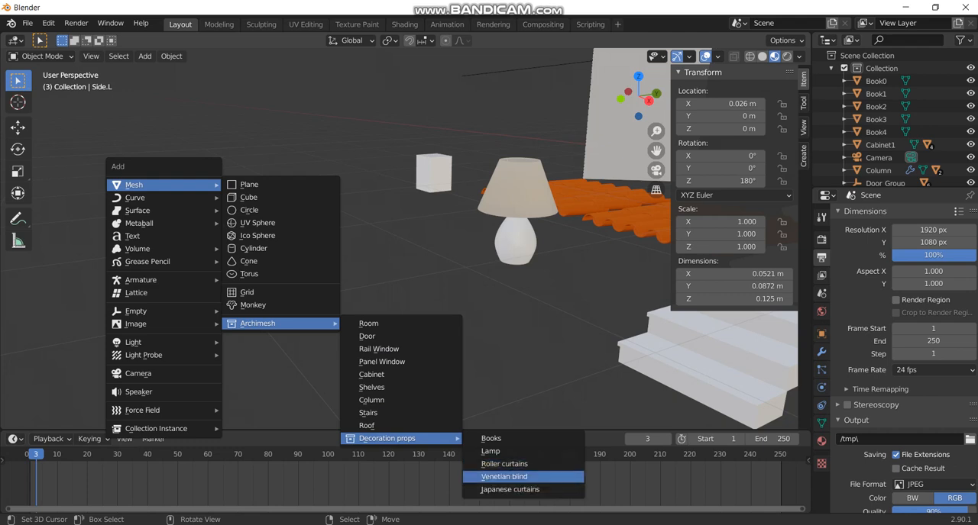
{"action": "left_click", "coordinate": [504, 476]}
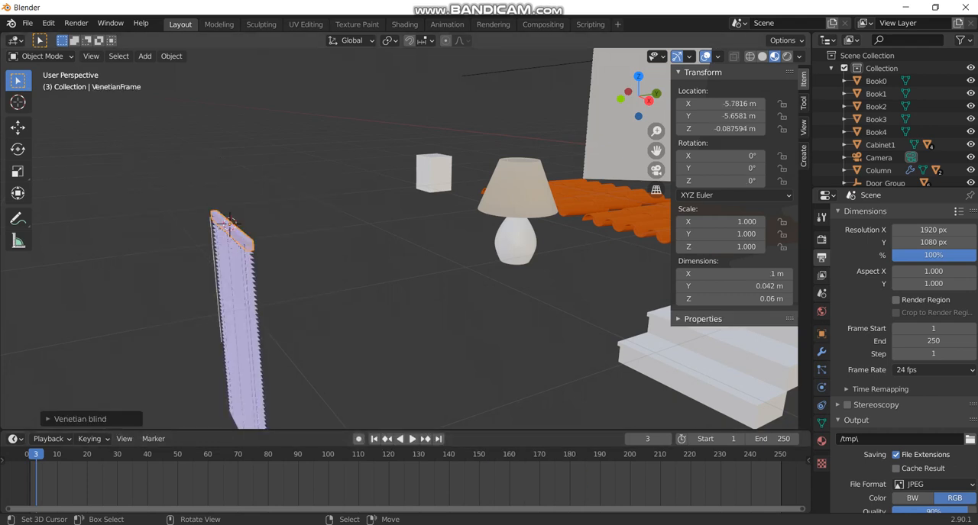
Move the Venetian blind about -1.73 m in X and 1.94 m in Y with height locked.
{"action": "key", "text": "g"}
{"action": "key", "text": "shift+z"}
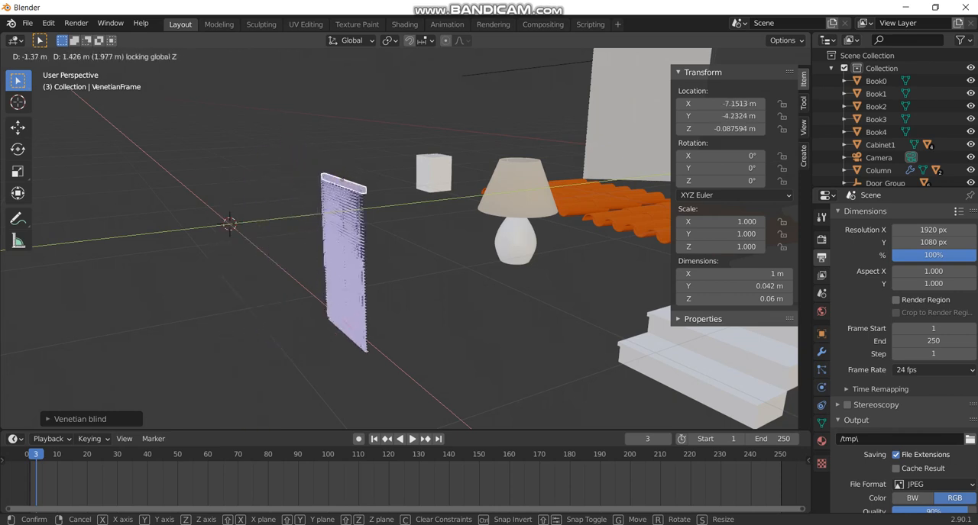
{"action": "key", "text": "Return"}
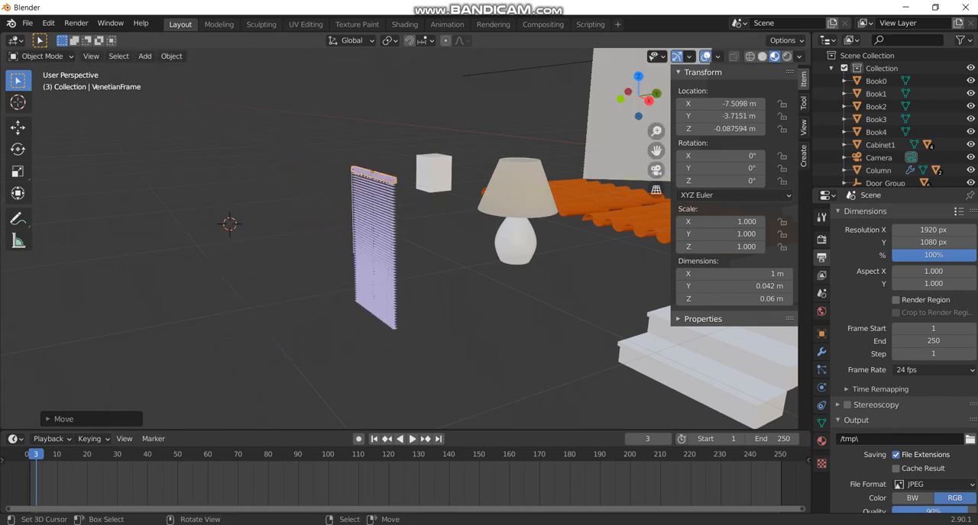
Select all parts of the Venetian blind and move them about -5.82 m in X and 5.89 m in Y with height locked.
{"action": "right_click", "coordinate": [375, 246]}
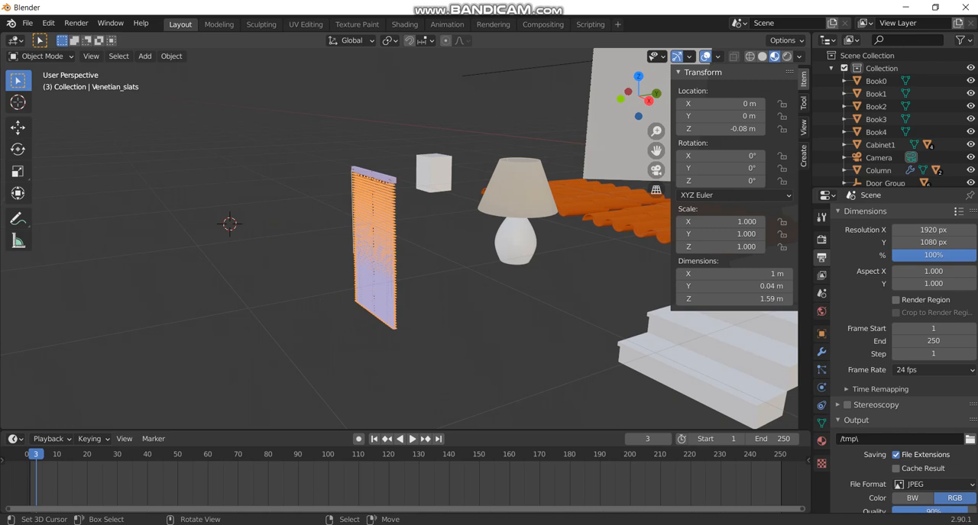
{"action": "key", "text": "g"}
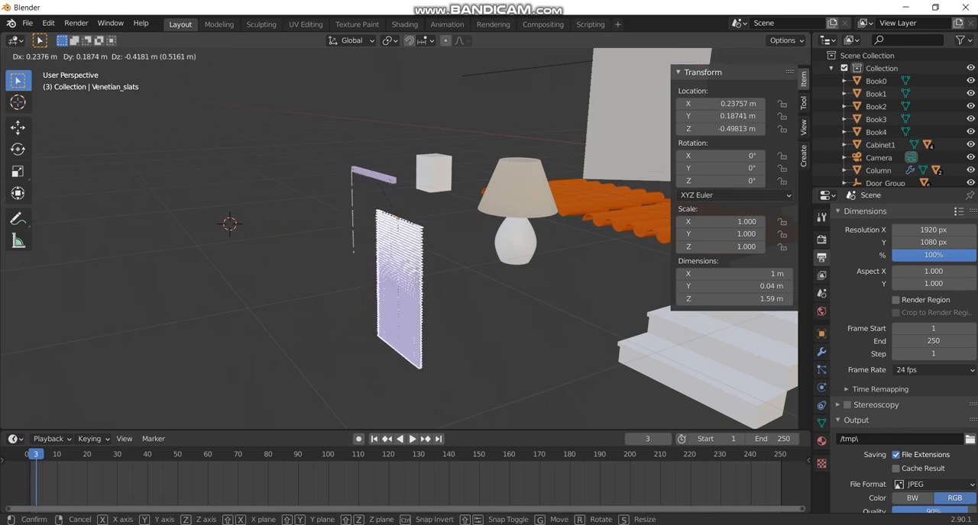
{"action": "key", "text": "Escape"}
{"action": "key", "text": "b"}
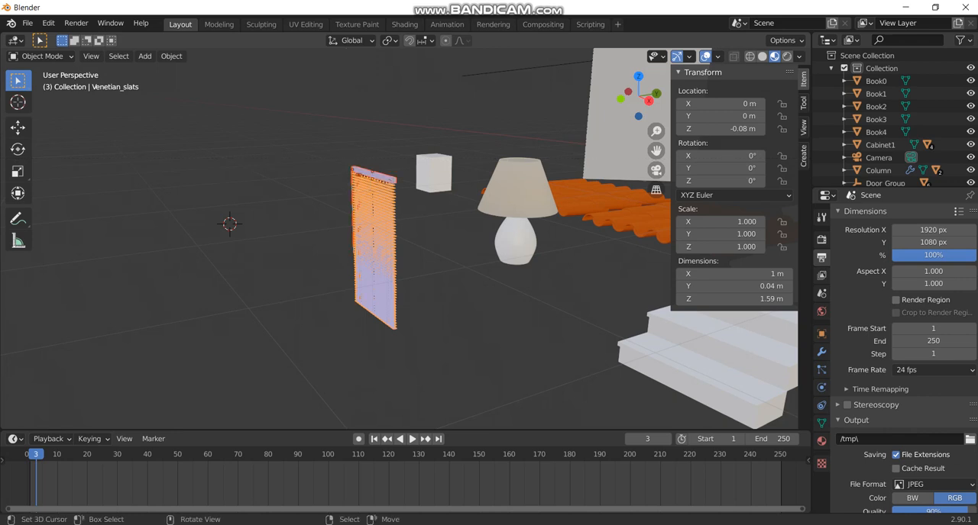
{"action": "key", "text": "g"}
{"action": "key", "text": "shift+z"}
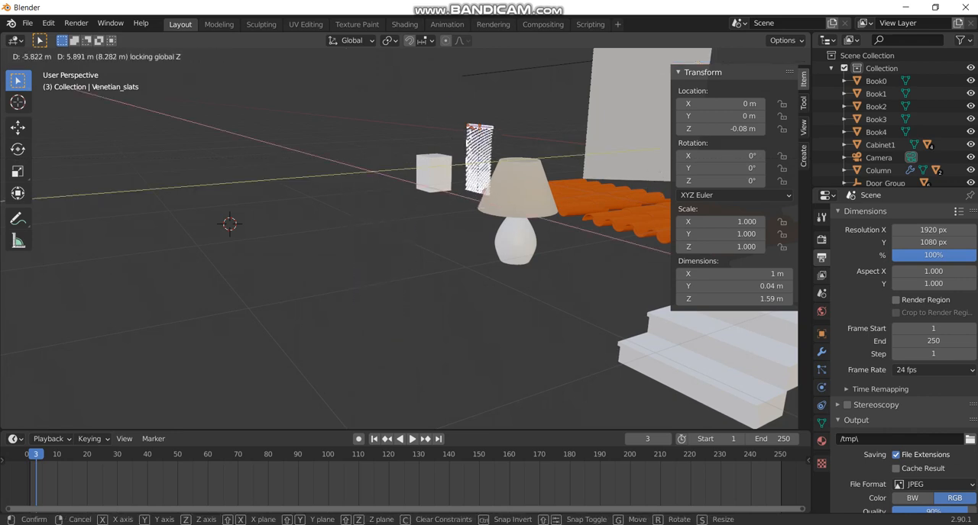
{"action": "key", "text": "Return"}
Add Archimesh Japanese curtains from the decoration props at the 3D cursor.
{"action": "key", "text": "shift+a"}
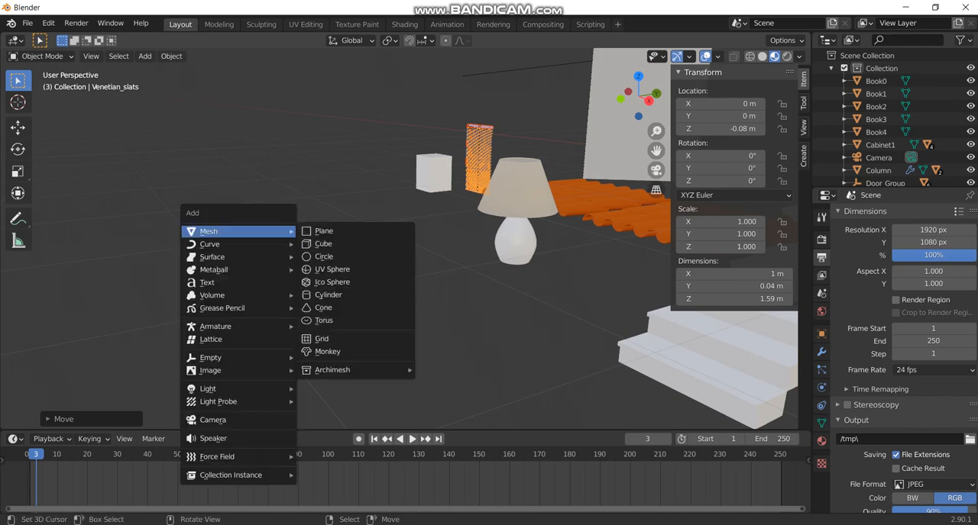
{"action": "mouse_move", "coordinate": [208, 230]}
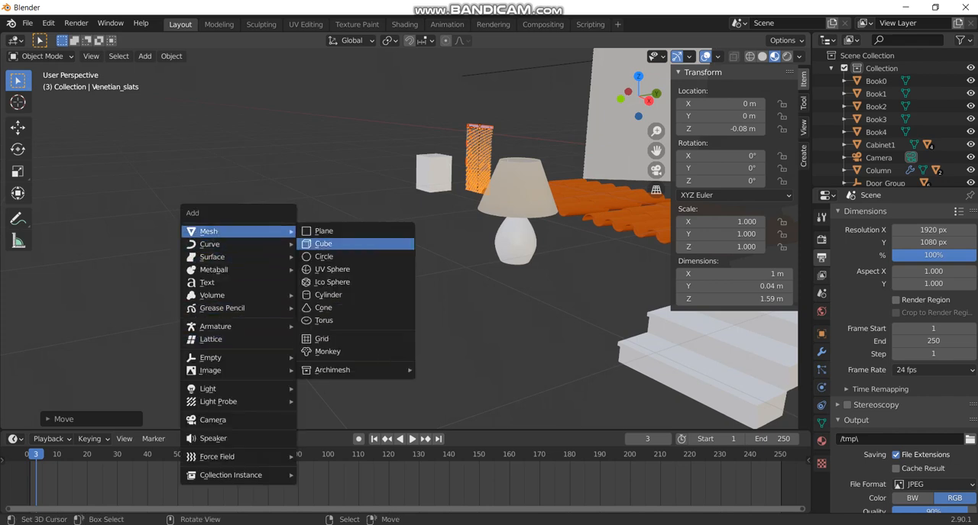
{"action": "mouse_move", "coordinate": [332, 369]}
{"action": "mouse_move", "coordinate": [462, 485]}
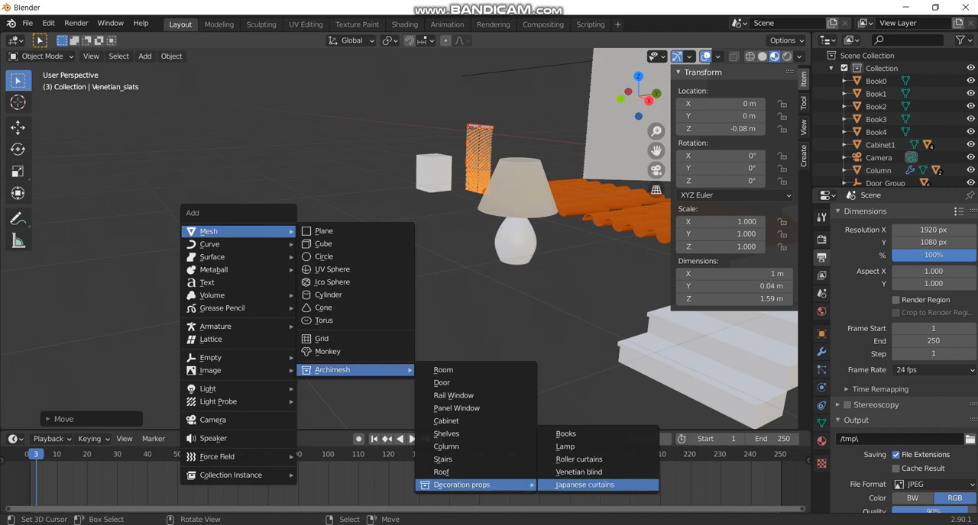
{"action": "left_click", "coordinate": [584, 485]}
Raise the Japanese curtain about 0.72 m, shifting it about -0.21 m in X and 0.03 m in Y, and rotate it about -53° around Z.
{"action": "key", "text": "g"}
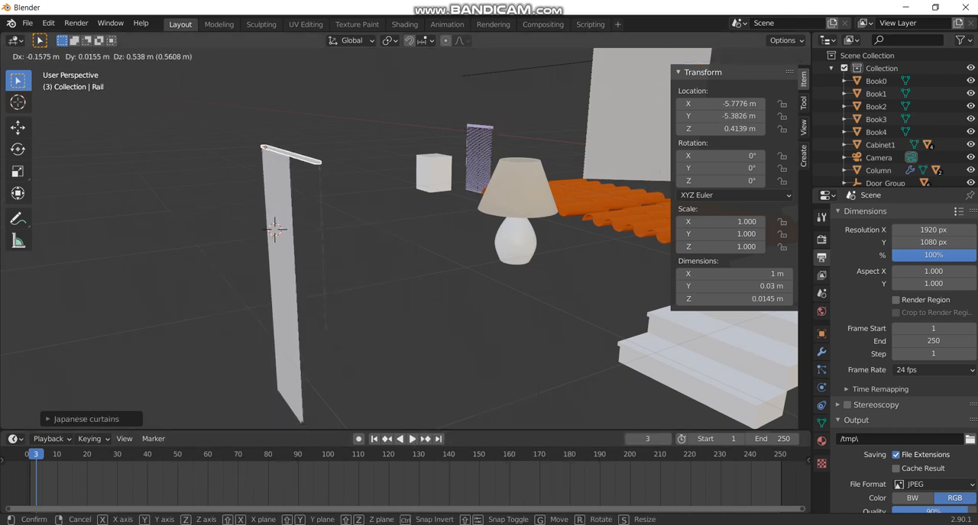
{"action": "key", "text": "Return"}
{"action": "key", "text": "r"}
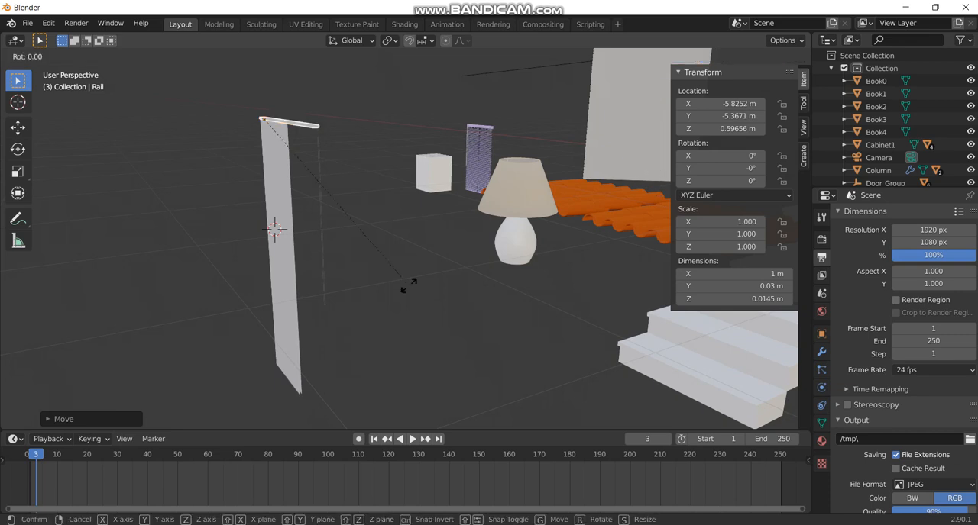
{"action": "key", "text": "z"}
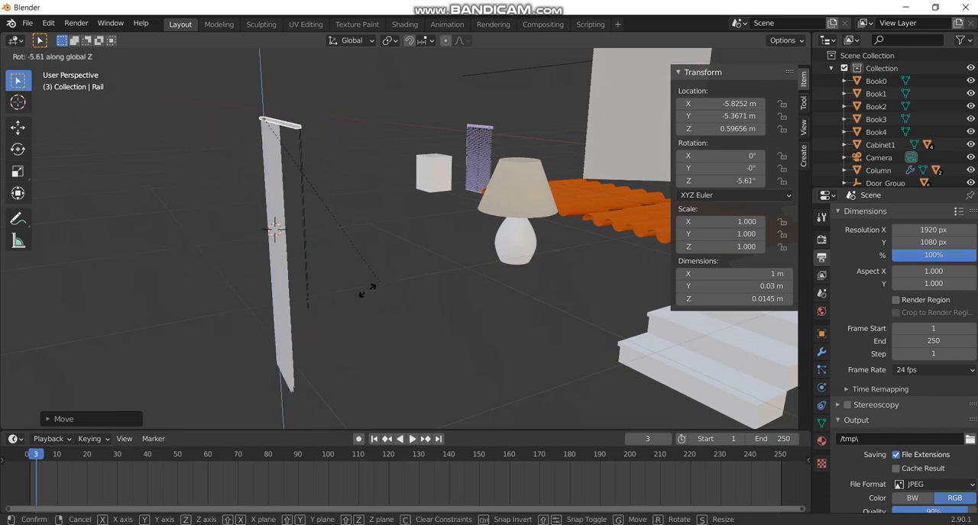
{"action": "left_click", "coordinate": [224, 299]}
Select all parts of the Venetian blind and move them with height locked to the floor in front of the cabinet.
{"action": "scroll", "coordinate": [397, 236], "scroll_direction": "down", "scroll_amount": 8}
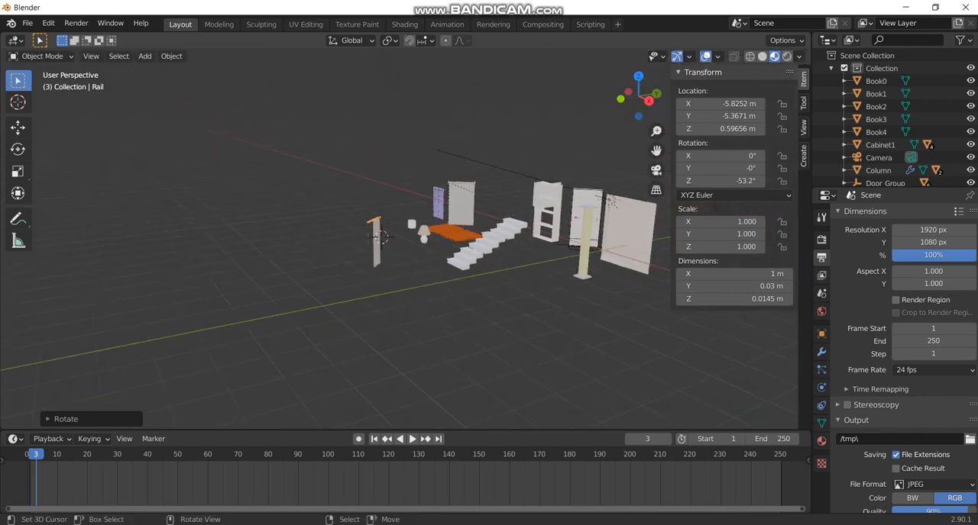
{"action": "middle_click_drag", "start_coordinate": [397, 237], "coordinate": [714, 253]}
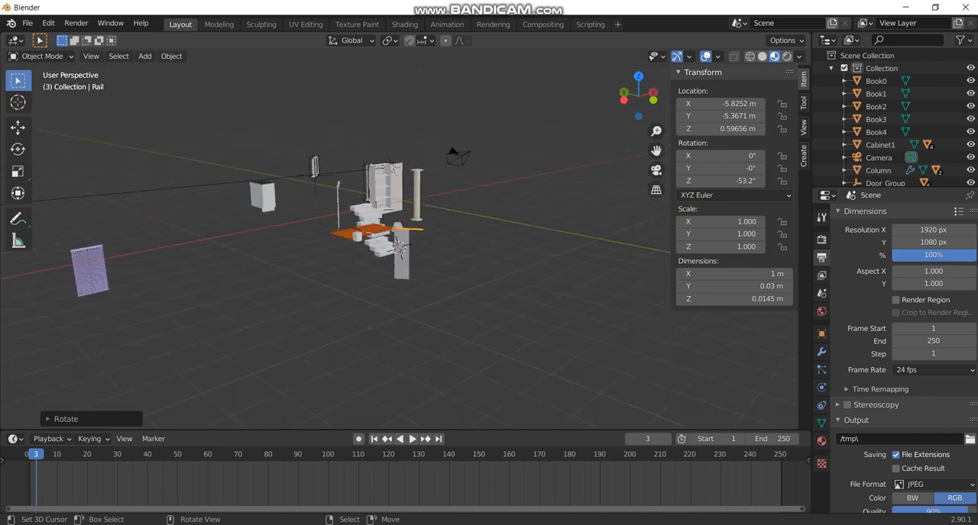
{"action": "scroll", "coordinate": [405, 230], "scroll_direction": "up", "scroll_amount": 2}
{"action": "scroll", "coordinate": [405, 231], "scroll_direction": "down", "scroll_amount": 2}
{"action": "right_click", "coordinate": [119, 277]}
{"action": "right_click", "coordinate": [90, 273]}
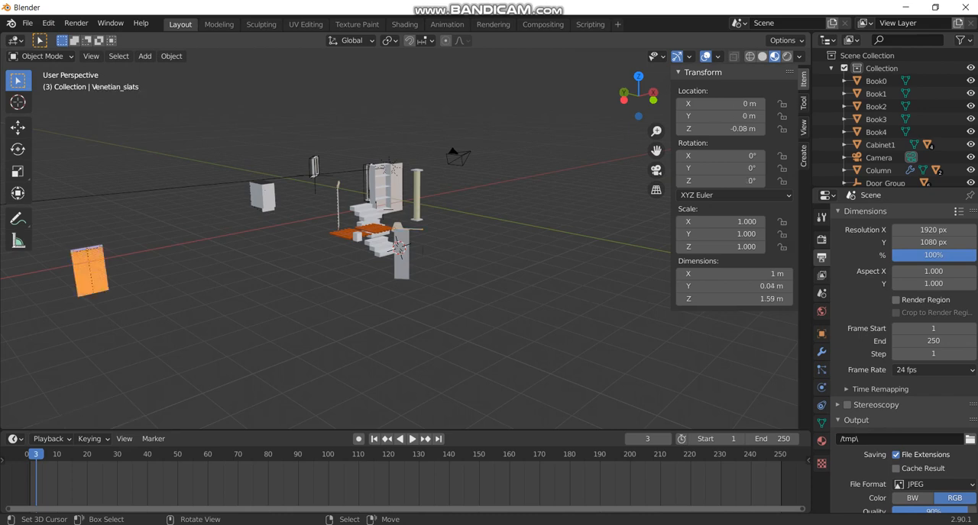
{"action": "key", "text": "b"}
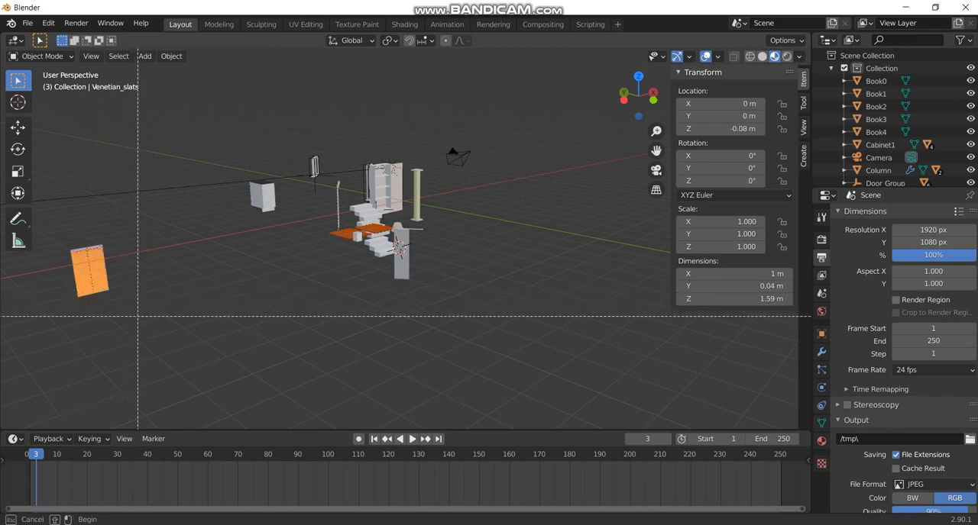
{"action": "left_click_drag", "start_coordinate": [83, 230], "coordinate": [114, 261]}
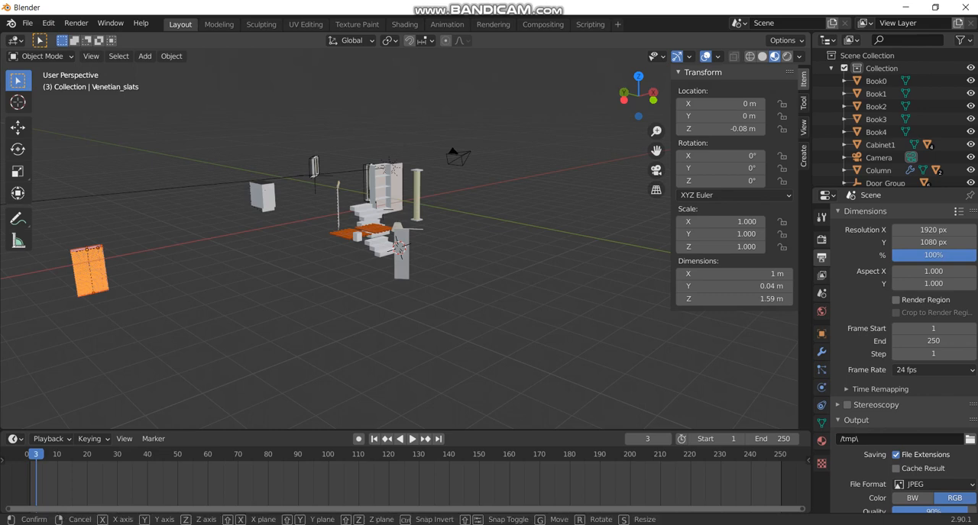
{"action": "key", "text": "g"}
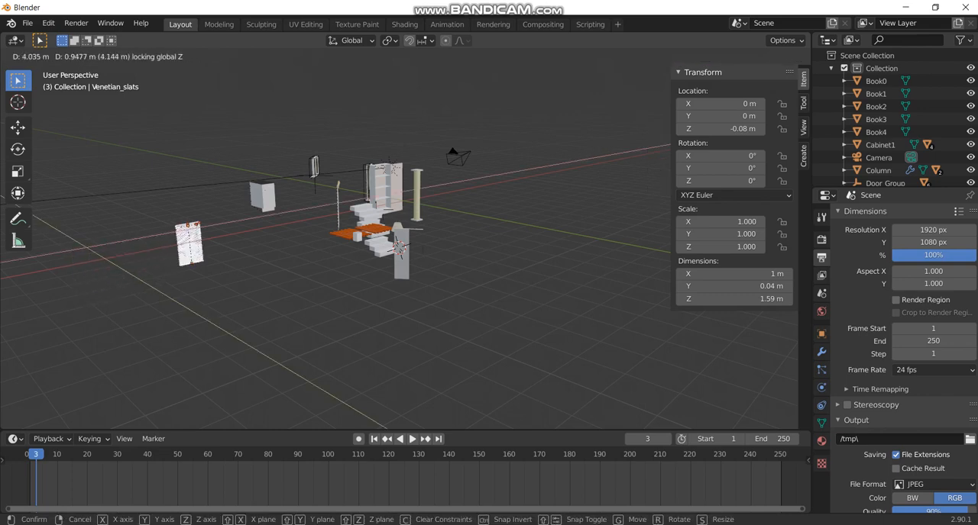
{"action": "key", "text": "Return"}
Hide the sidebar, move the Japanese curtain's panel and rail together beside the lamp with height locked, and clear the selection.
{"action": "left_click", "coordinate": [315, 253]}
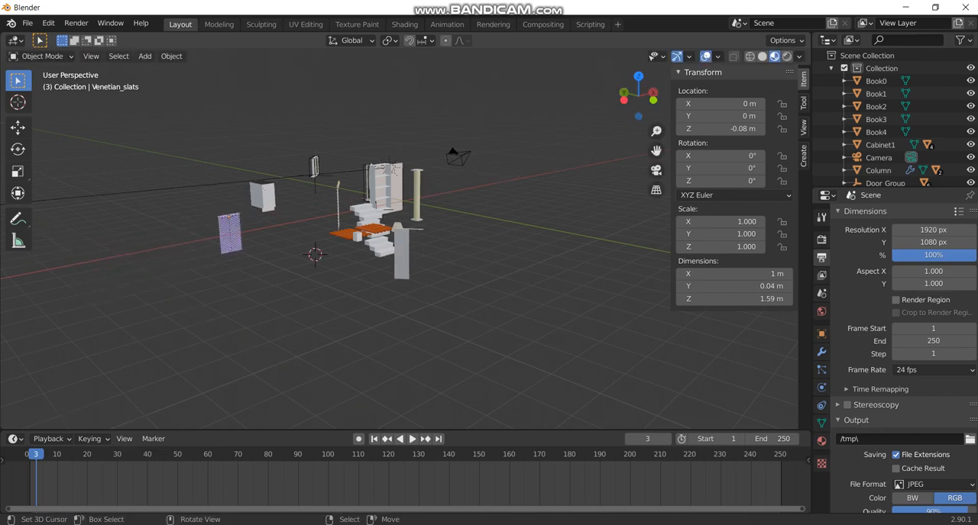
{"action": "key", "text": "b"}
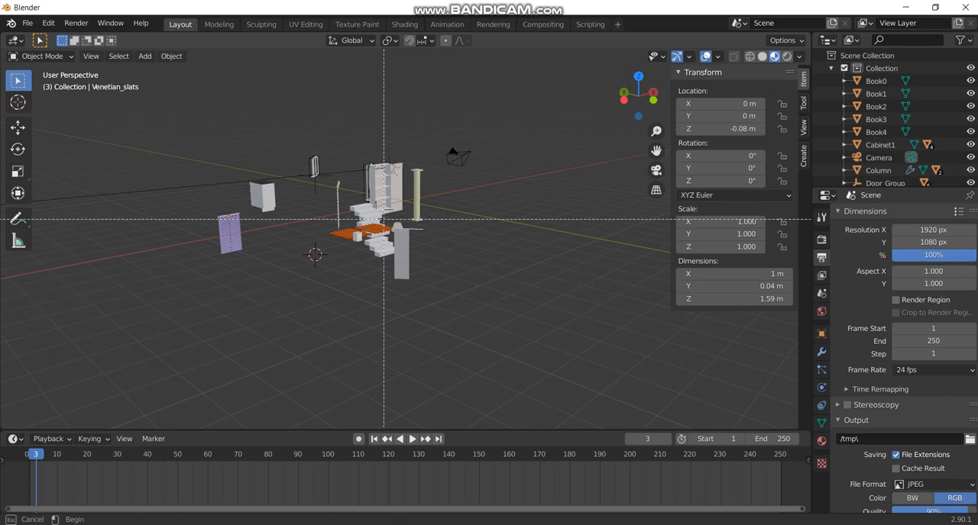
{"action": "left_click_drag", "start_coordinate": [197, 139], "coordinate": [417, 307]}
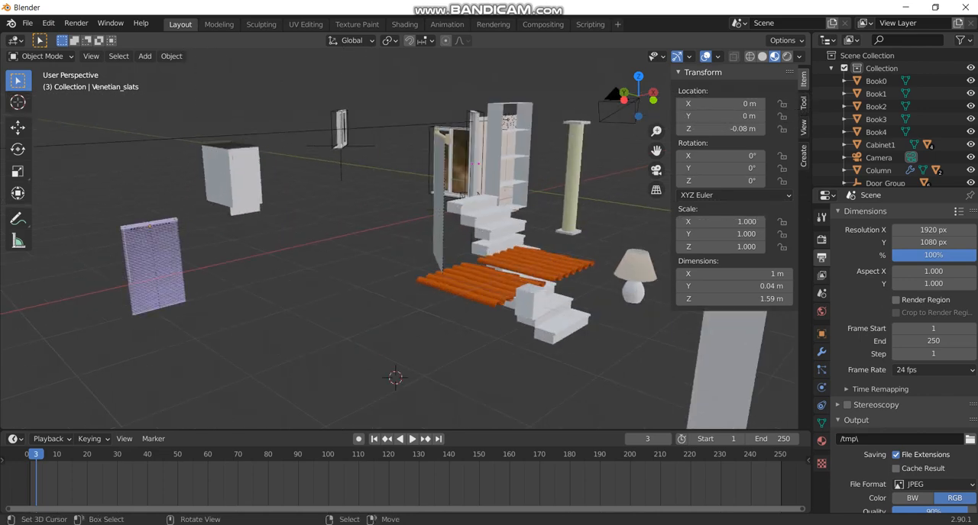
{"action": "right_click", "coordinate": [398, 305], "text": "shift"}
{"action": "key", "text": "n"}
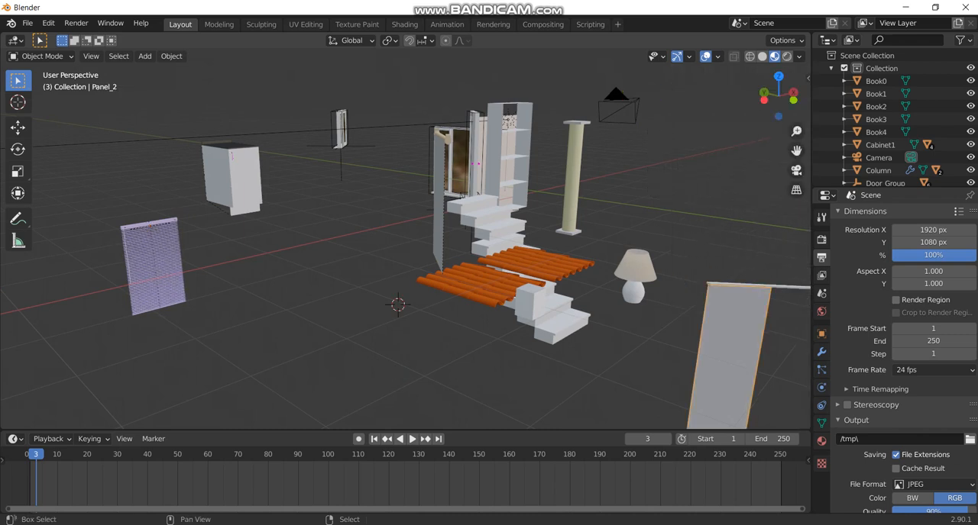
{"action": "key", "text": "g"}
{"action": "key", "text": "shift+z"}
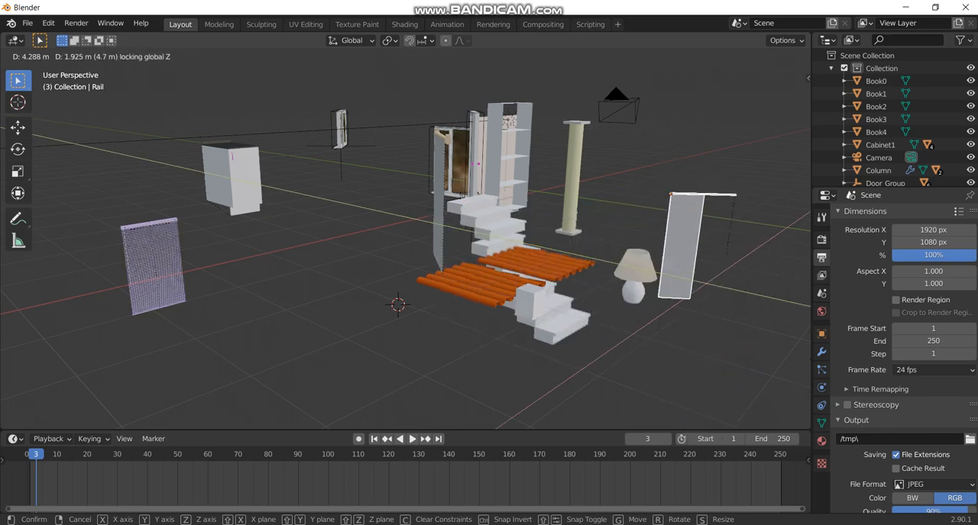
{"action": "key", "text": "Return"}
{"action": "key", "text": "alt+a"}
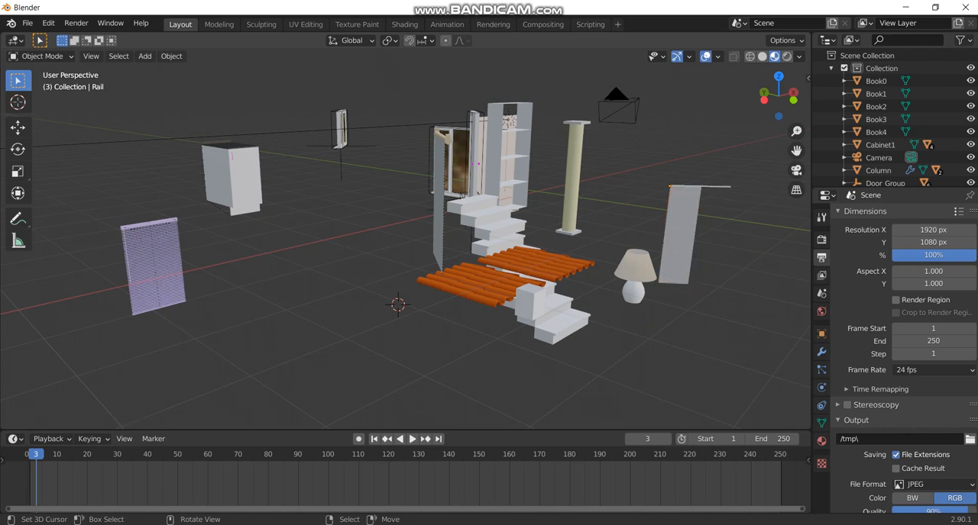
{"action": "key", "text": "alt+Tab"}
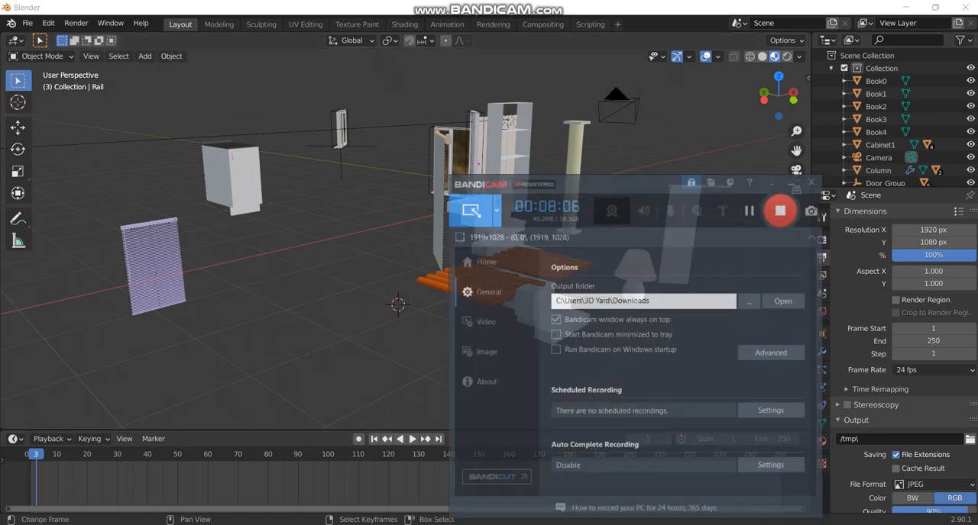